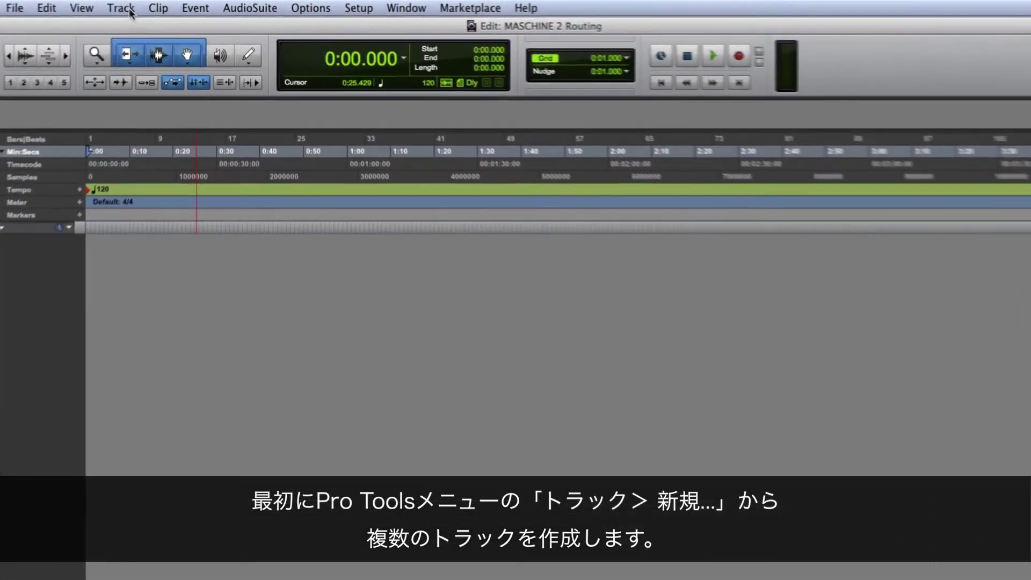
Start a New Tracks setup with one Stereo Instrument Track.
left_click(129, 9)
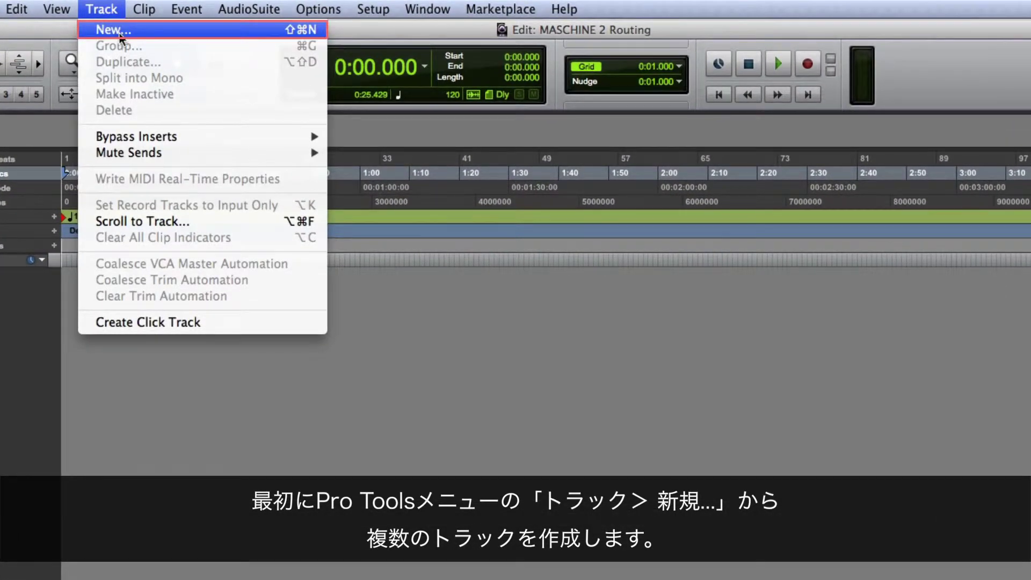
left_click(119, 32)
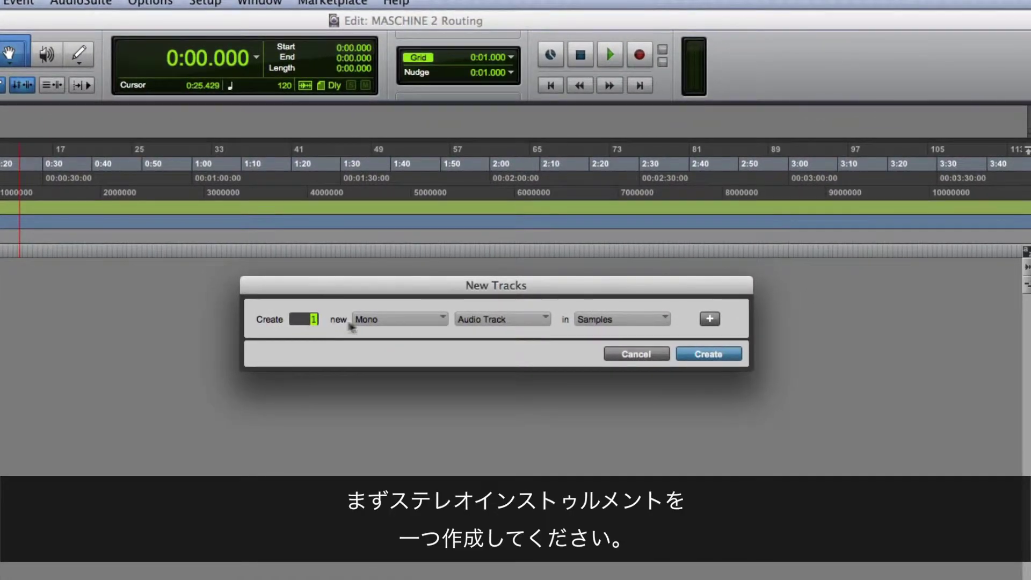
left_click(435, 320)
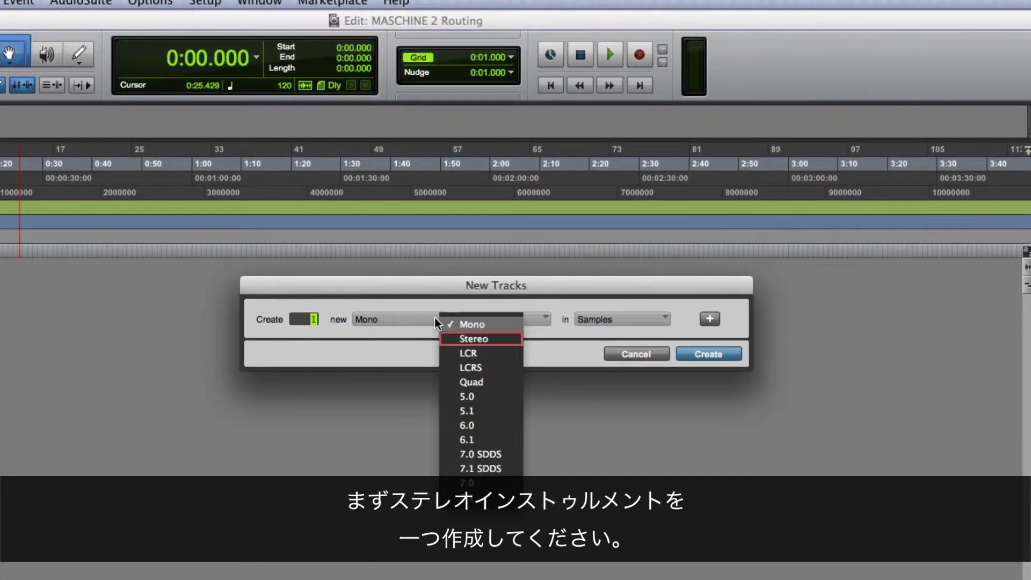
left_click(455, 339)
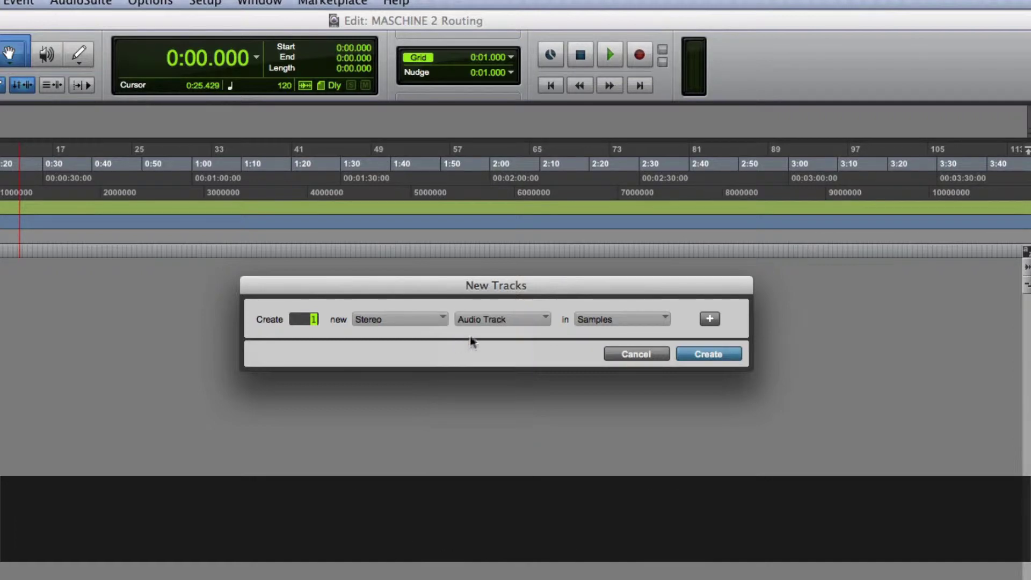
left_click(544, 320)
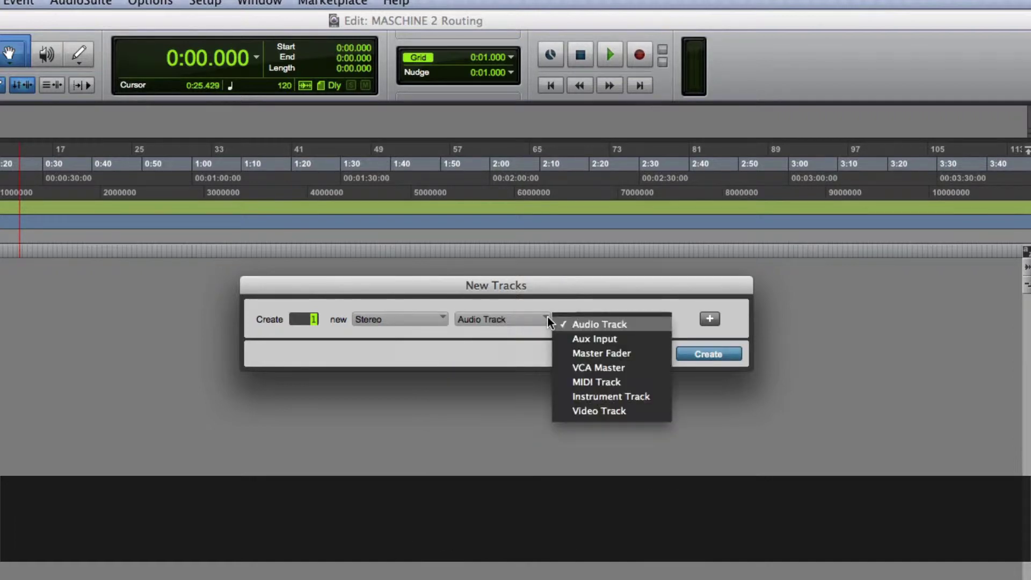
left_click(602, 397)
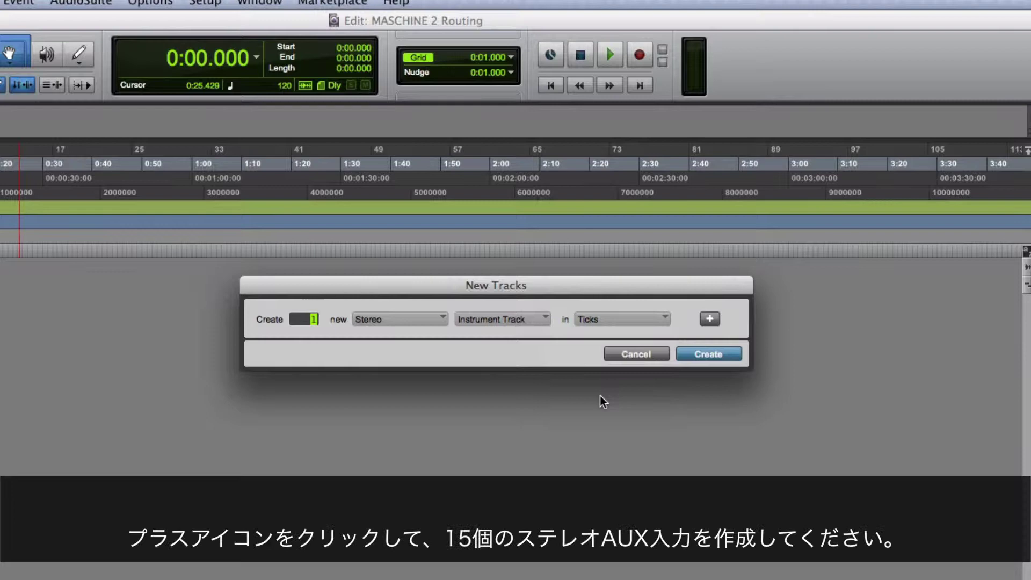
Add a second row of 15 Stereo Aux Input tracks.
left_click(710, 319)
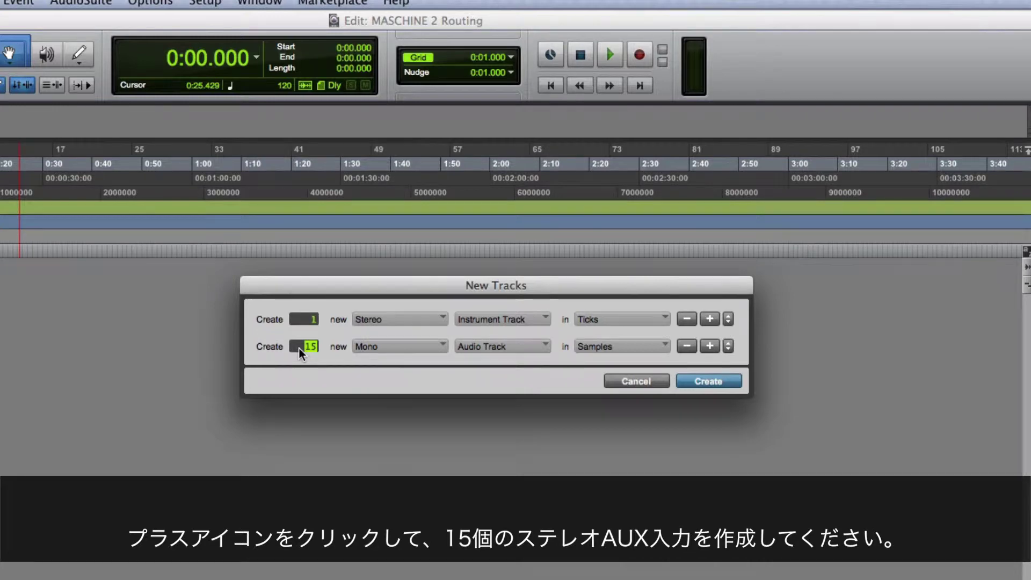
left_click(443, 347)
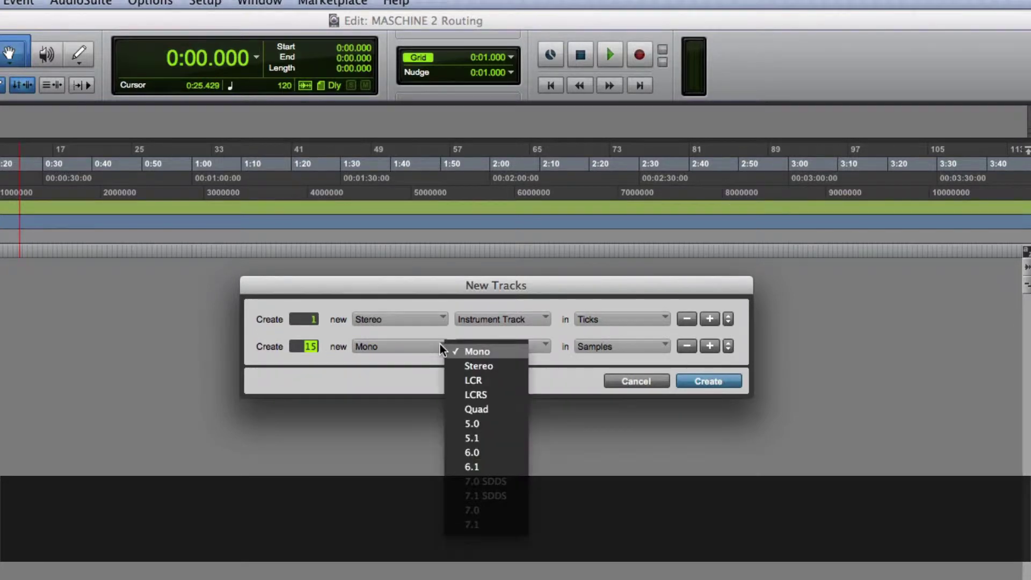
left_click(463, 366)
left_click(545, 347)
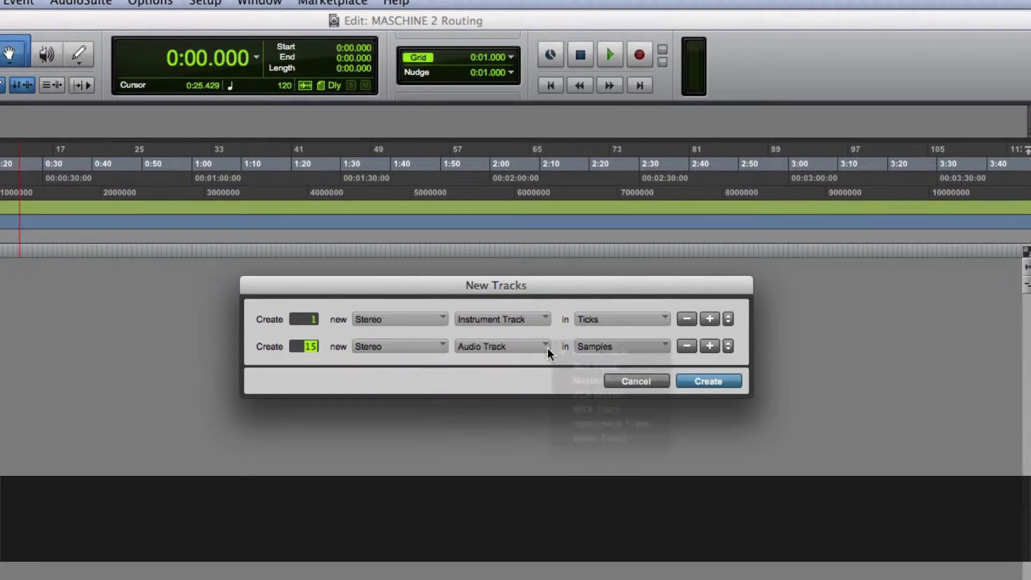
left_click(559, 366)
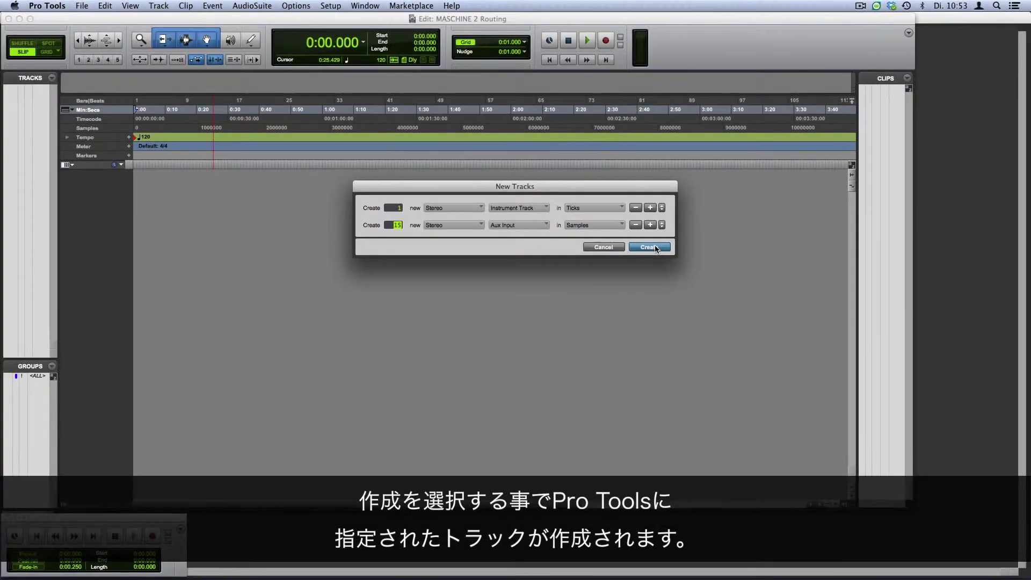
Create the Inst 1 and Aux 1–15 tracks and switch to the Mix window.
left_click(649, 255)
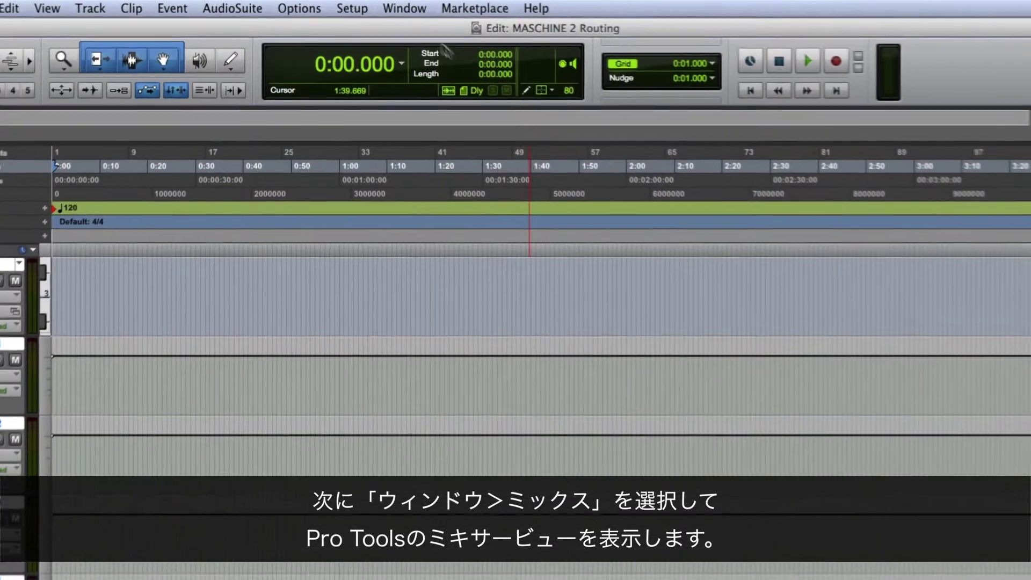
left_click(366, 6)
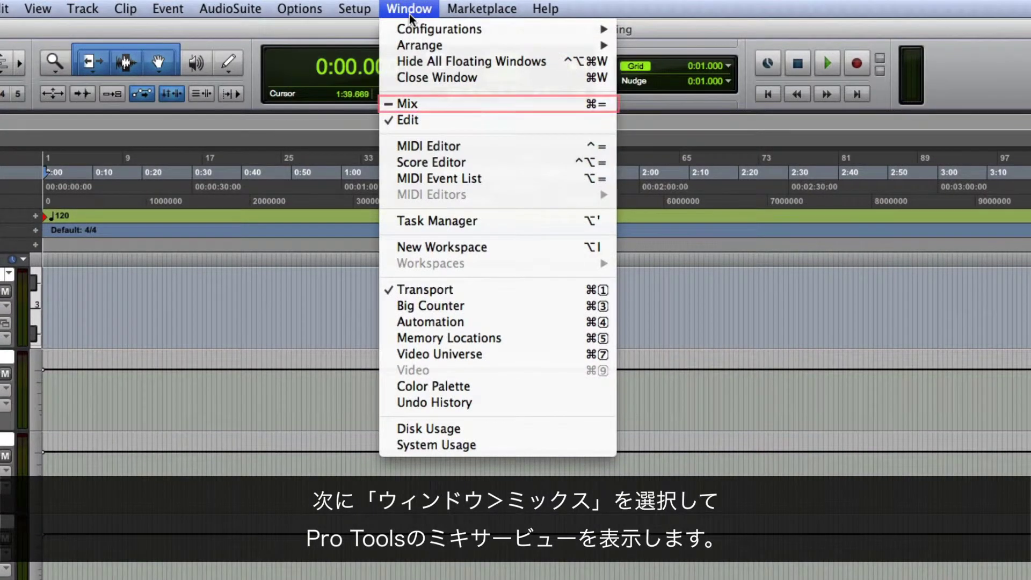
left_click(429, 103)
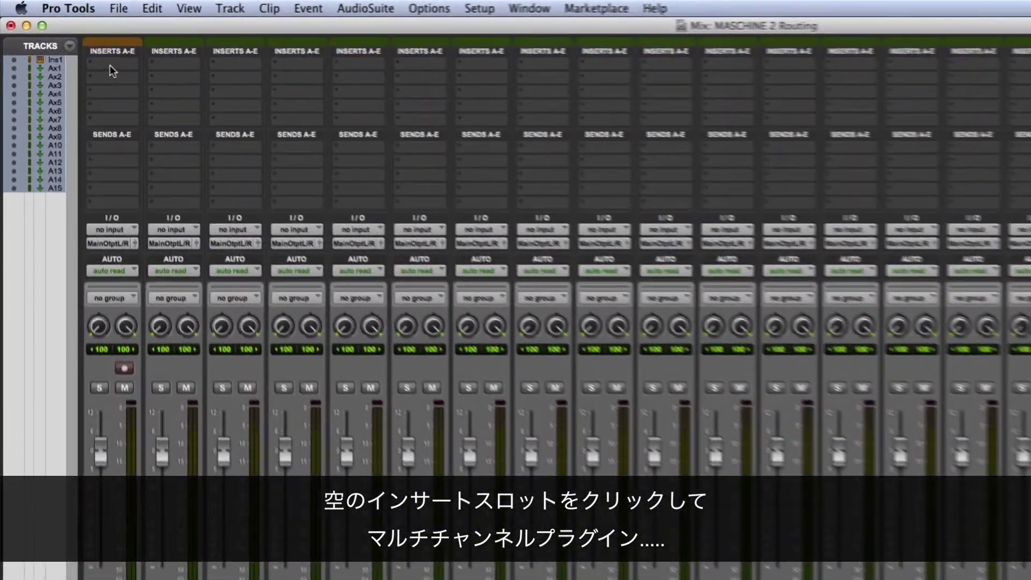
Insert the Maschine 2-AAX stereo instrument plug-in on Inst 1's first insert.
left_click(110, 65)
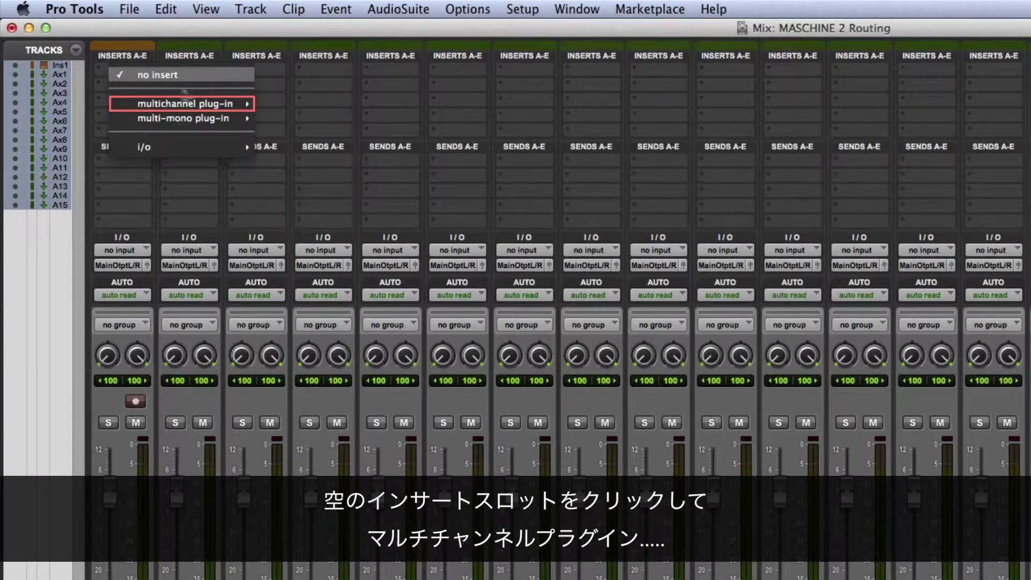
mouse_move(211, 102)
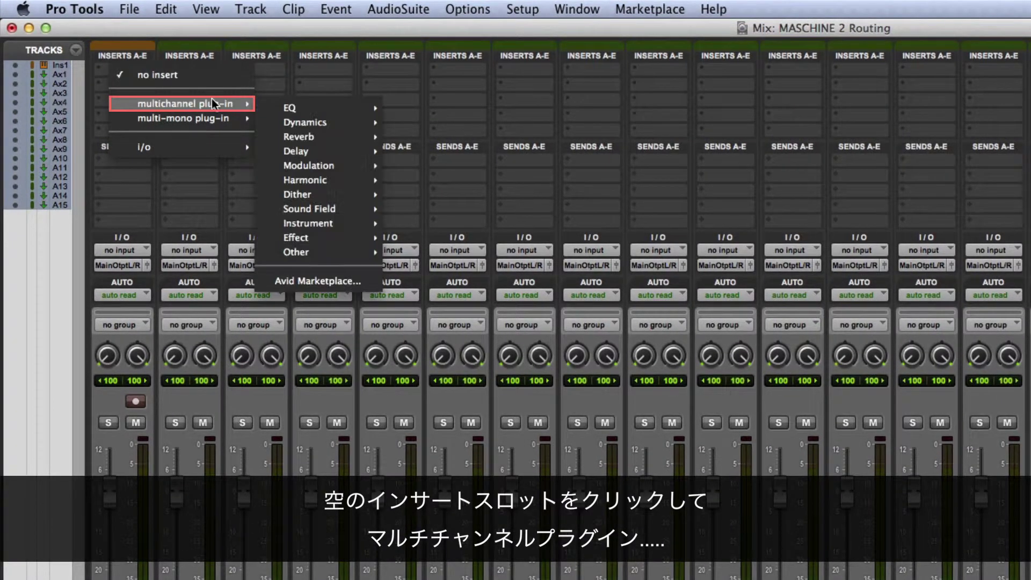
mouse_move(329, 229)
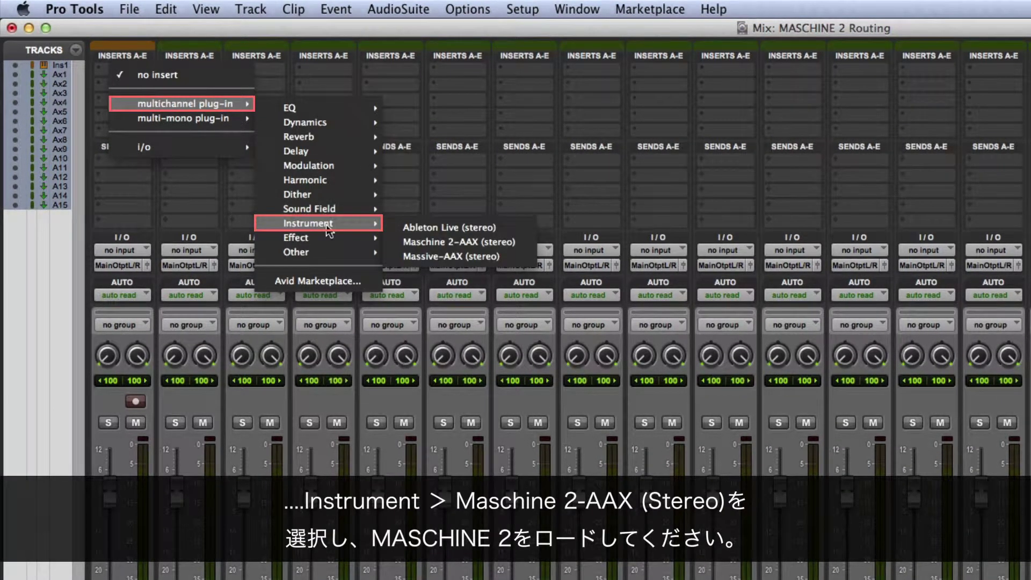
left_click(425, 241)
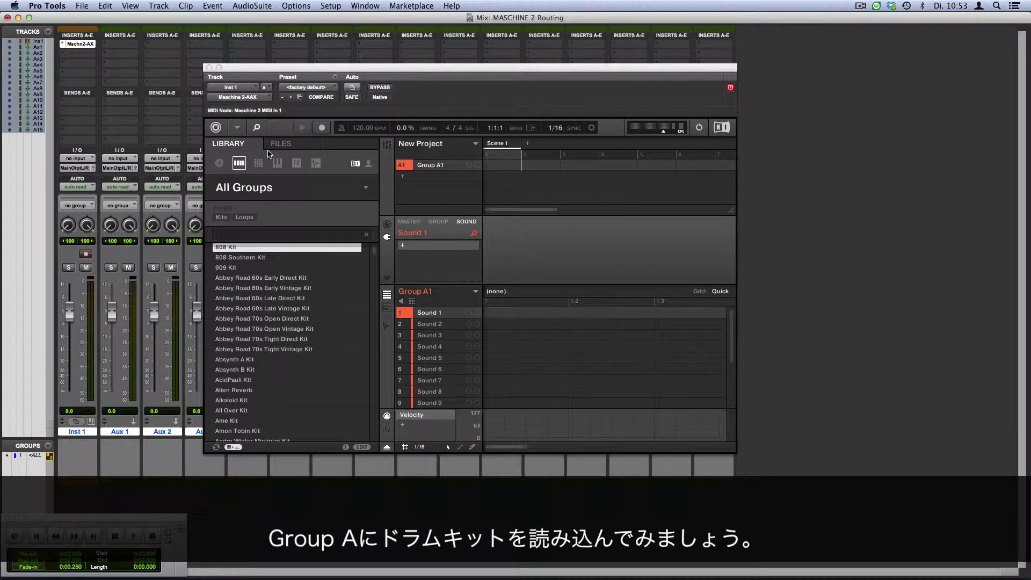
Load the Amon Tobin Kit from the Library into Group A1, then play and stop its pattern with Space.
left_click(239, 432)
double_click(239, 432)
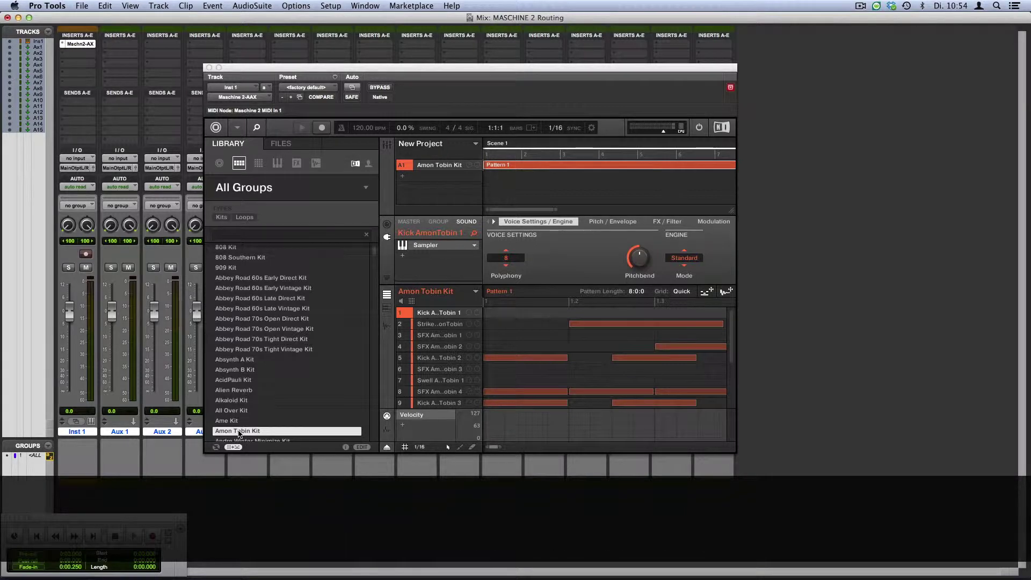
key("space")
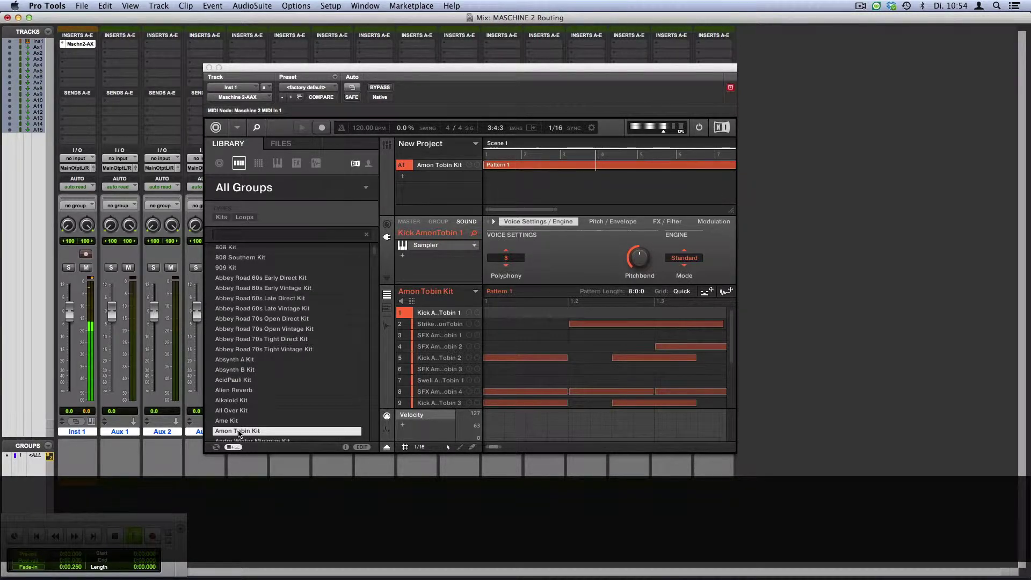
key("space")
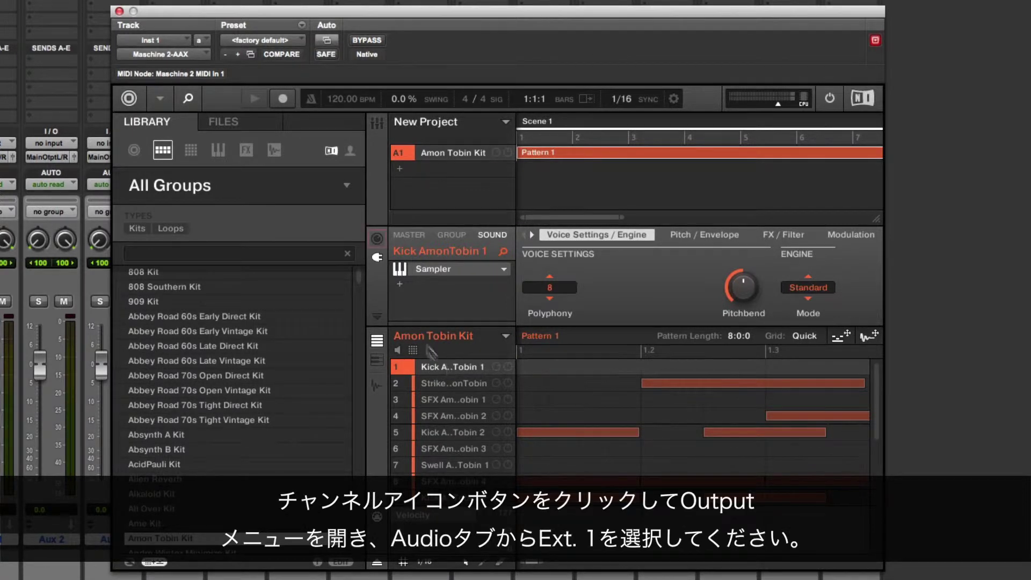
Route the kick, Strike and first SFX sounds to outputs Ext. 1, Ext. 2 and Ext. 3.
left_click(377, 239)
left_click(493, 286)
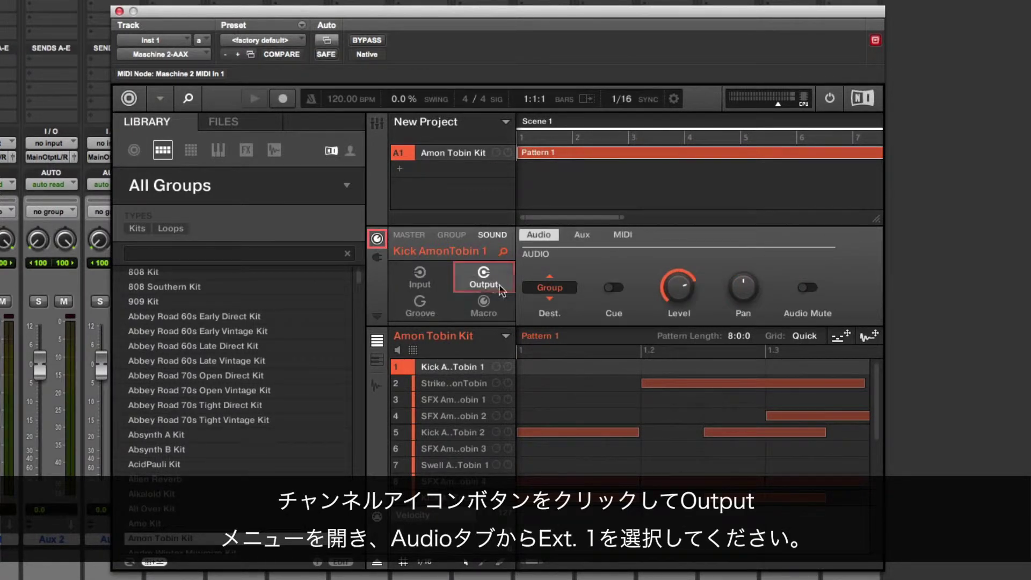
left_click(553, 290)
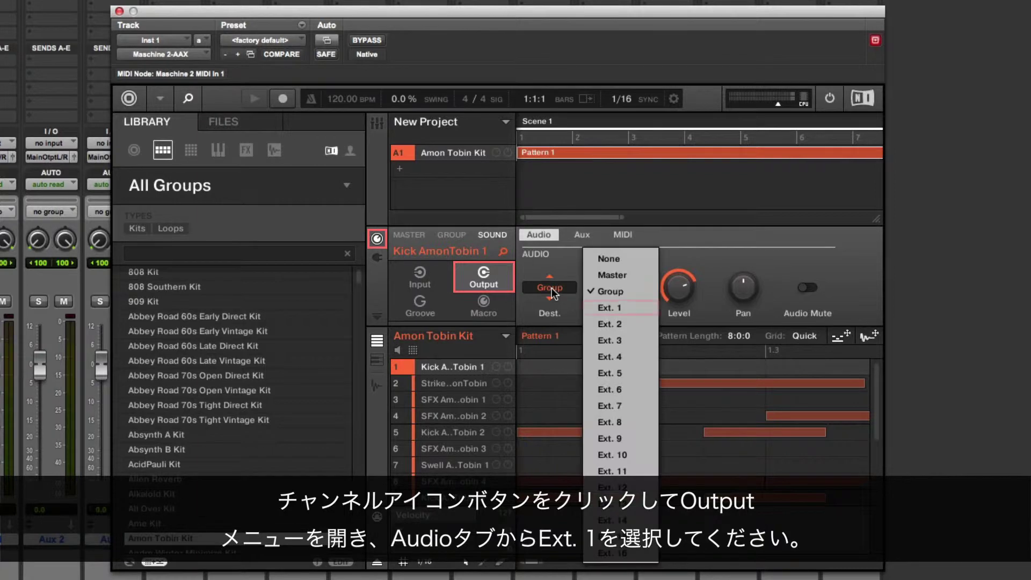
left_click(597, 308)
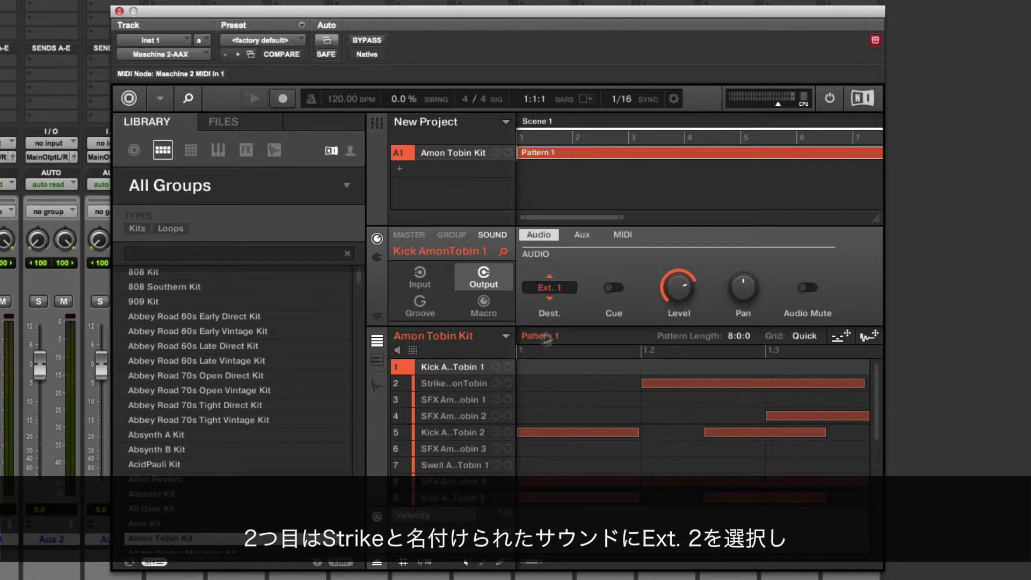
left_click(450, 383)
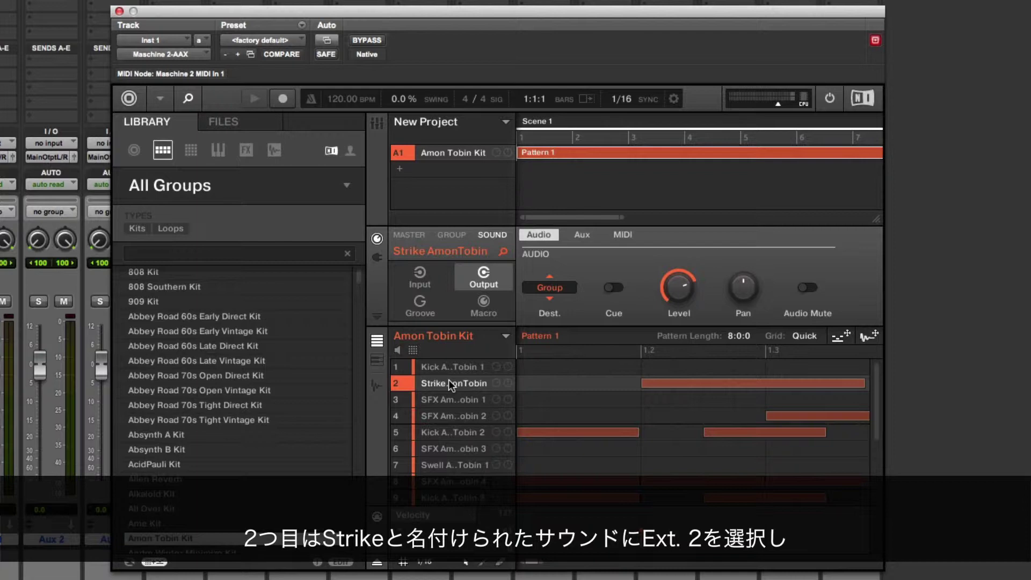
left_click(551, 293)
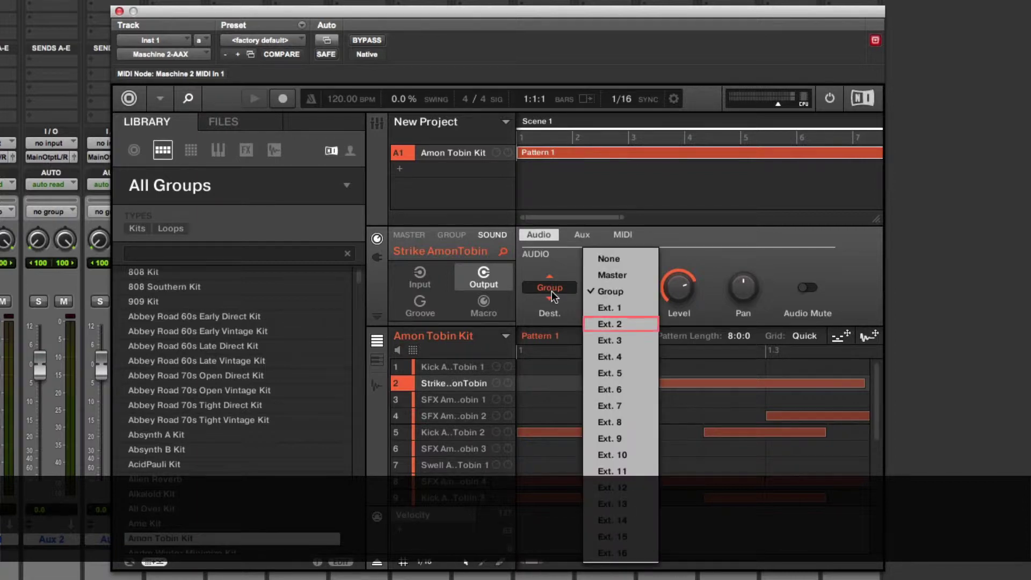
left_click(594, 325)
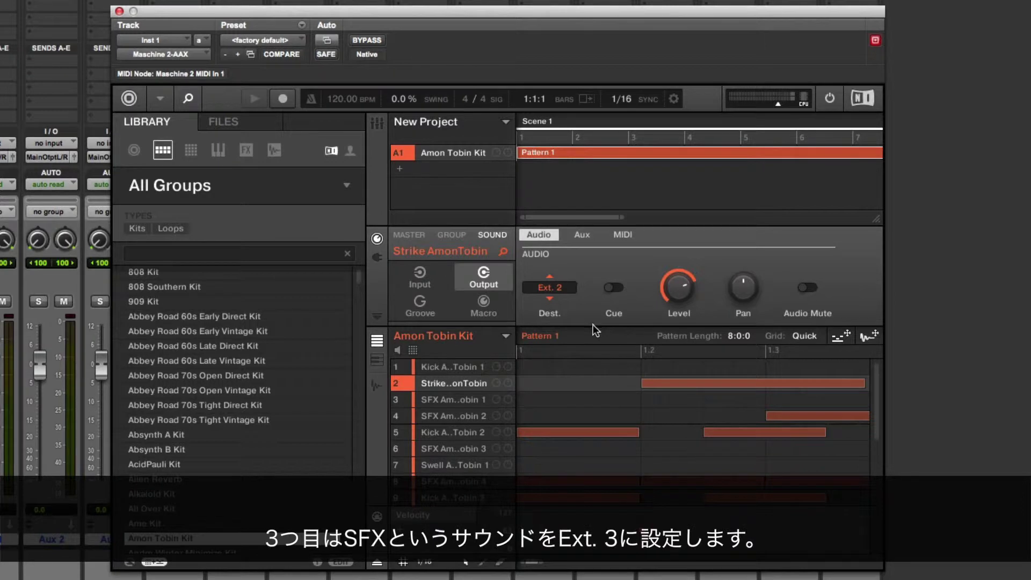
left_click(458, 400)
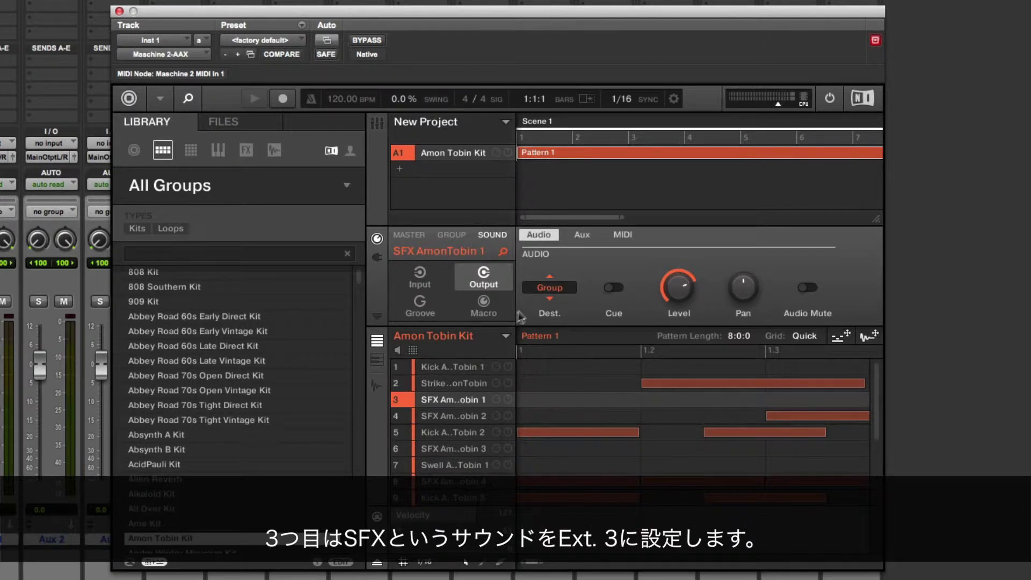
left_click(545, 290)
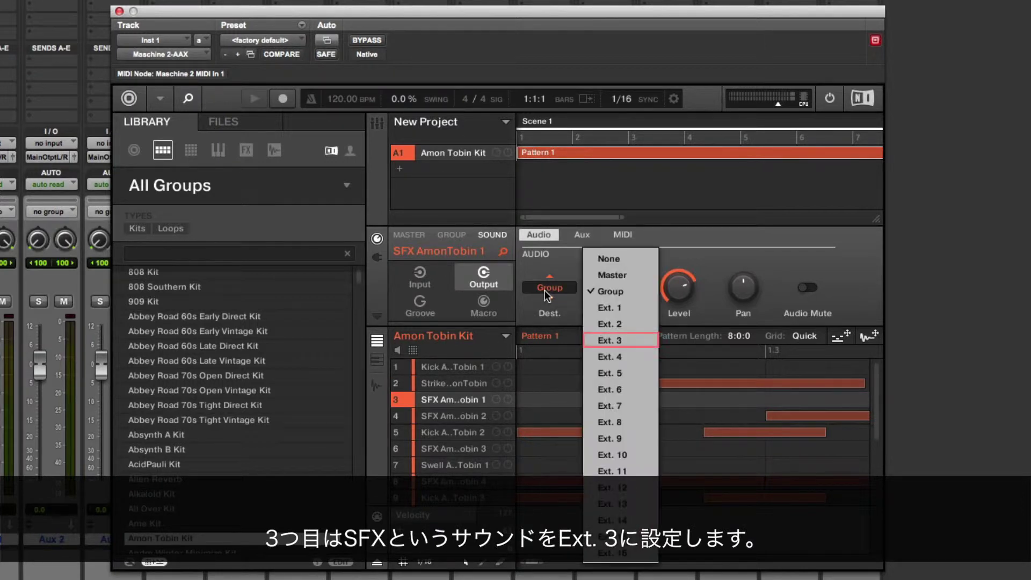
left_click(606, 342)
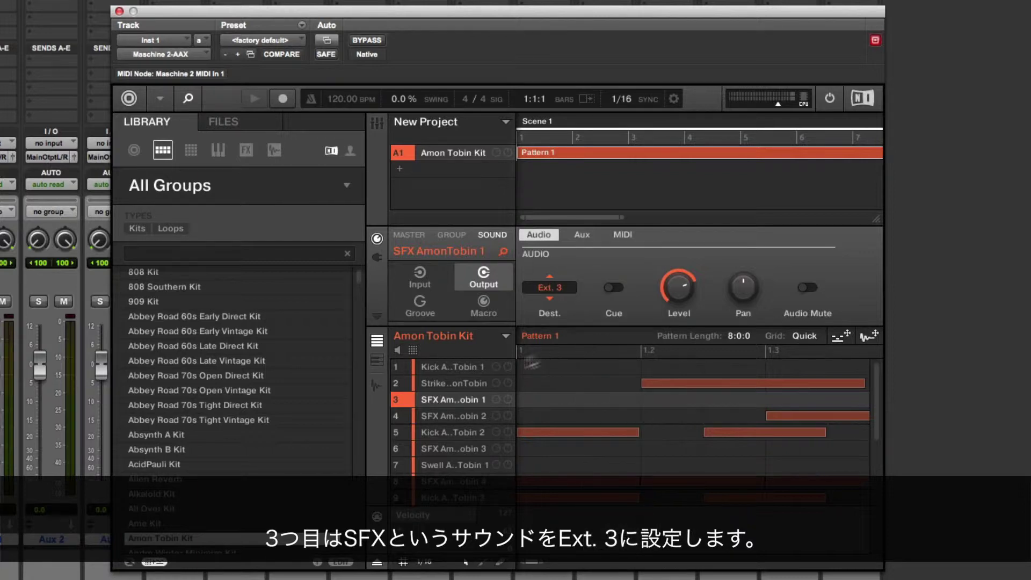
Step down the kit and send sound slots 8, 9 and 10 to Ext. 8, 9 and 10.
left_click(447, 414)
left_click(452, 432)
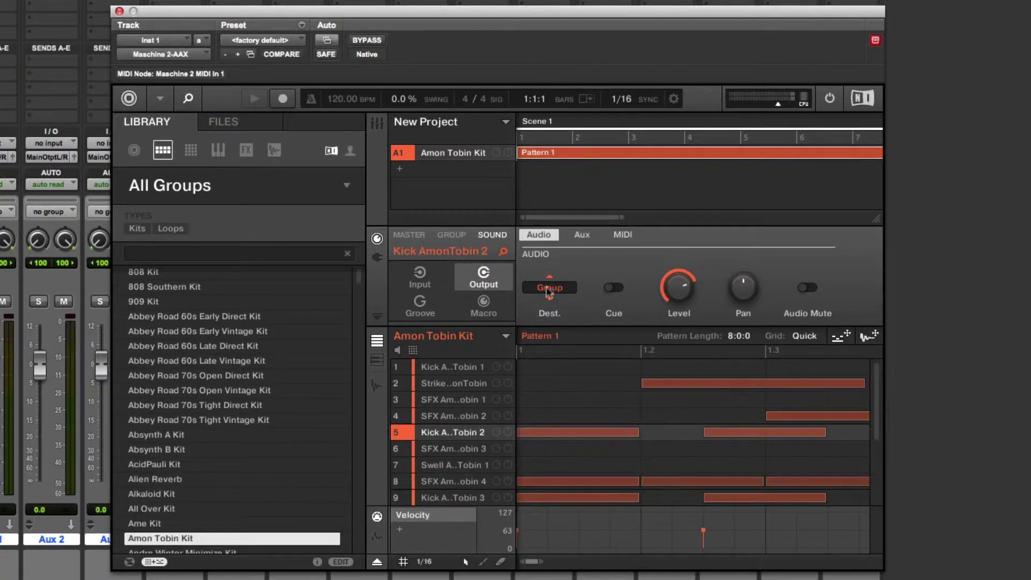
key("Down")
key("Down")
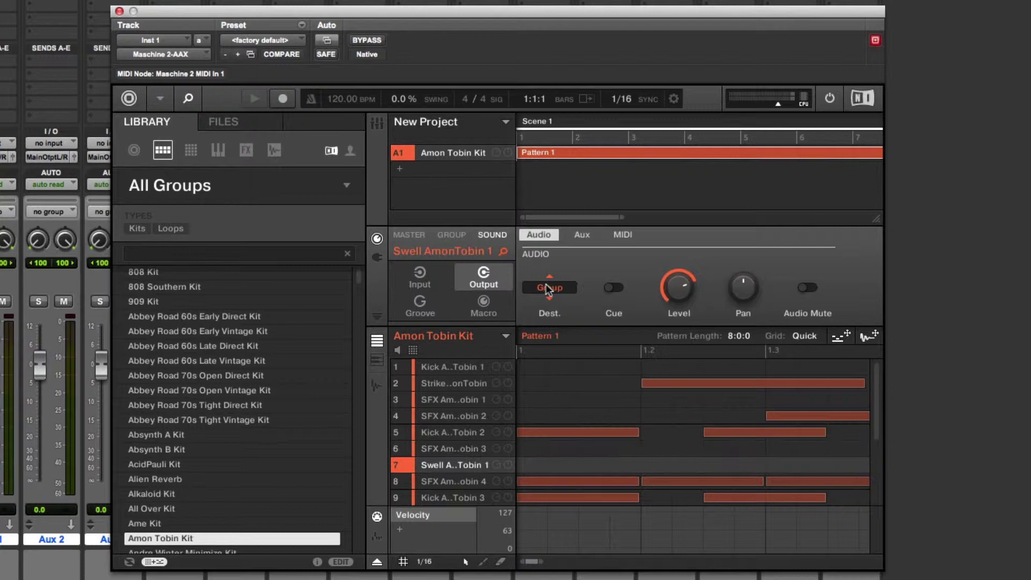
key("Down")
left_click(547, 290)
left_click(604, 424)
key("Down")
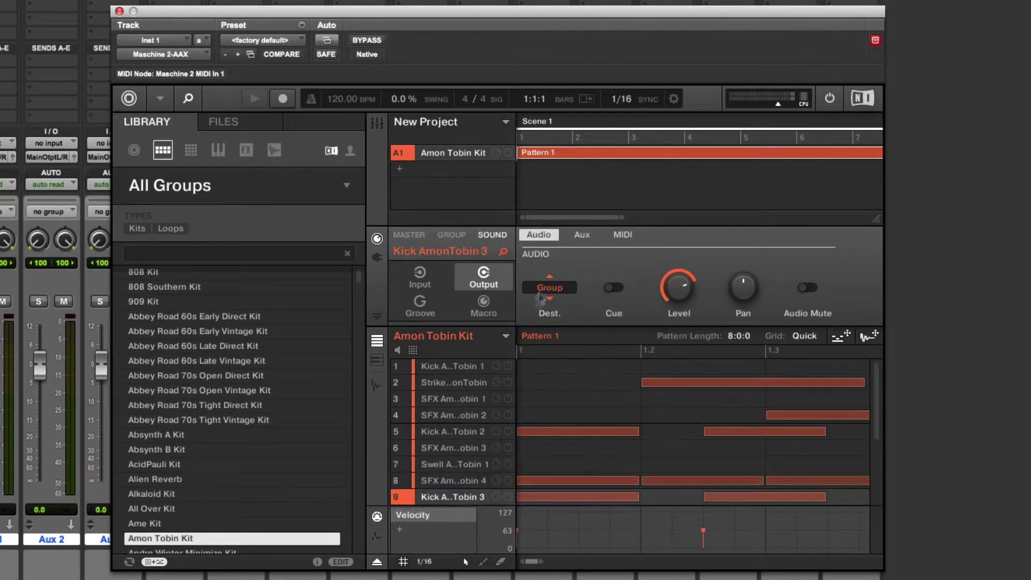
left_click(548, 290)
left_click(593, 438)
scroll(865, 479, "down", 3)
key("Down")
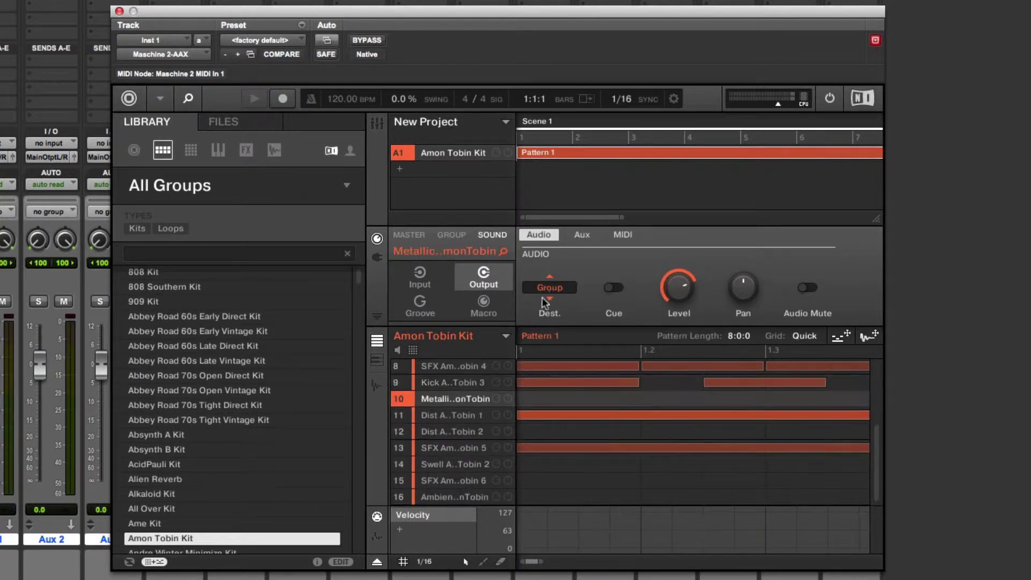
left_click(547, 290)
left_click(603, 457)
Send sound slots 11, 12 and 13 to outputs Ext. 11, 12 and 13.
key("Down")
left_click(550, 293)
left_click(604, 471)
key("Down")
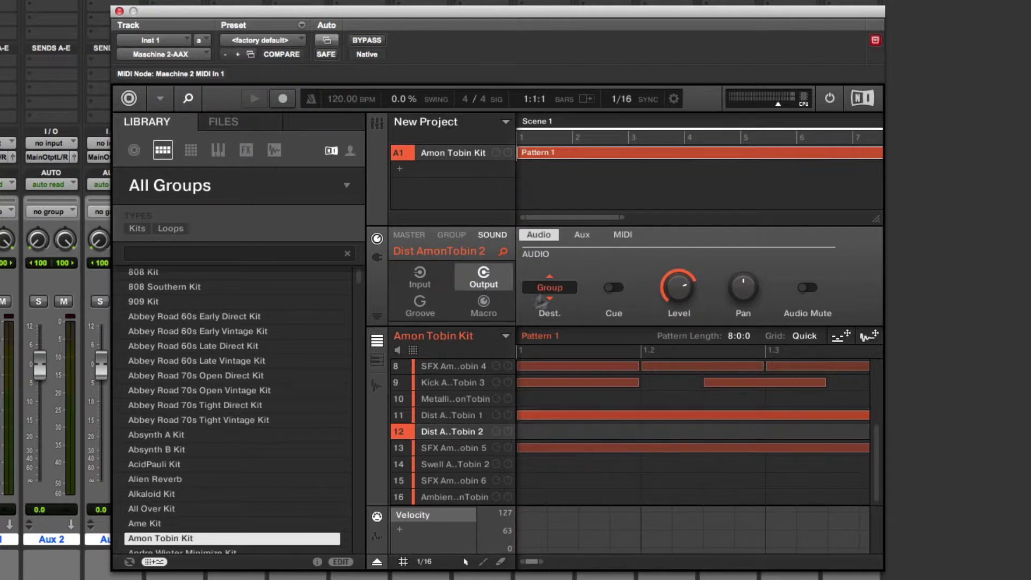
left_click(561, 303)
left_click(616, 493)
key("Down")
left_click(549, 290)
left_click(612, 503)
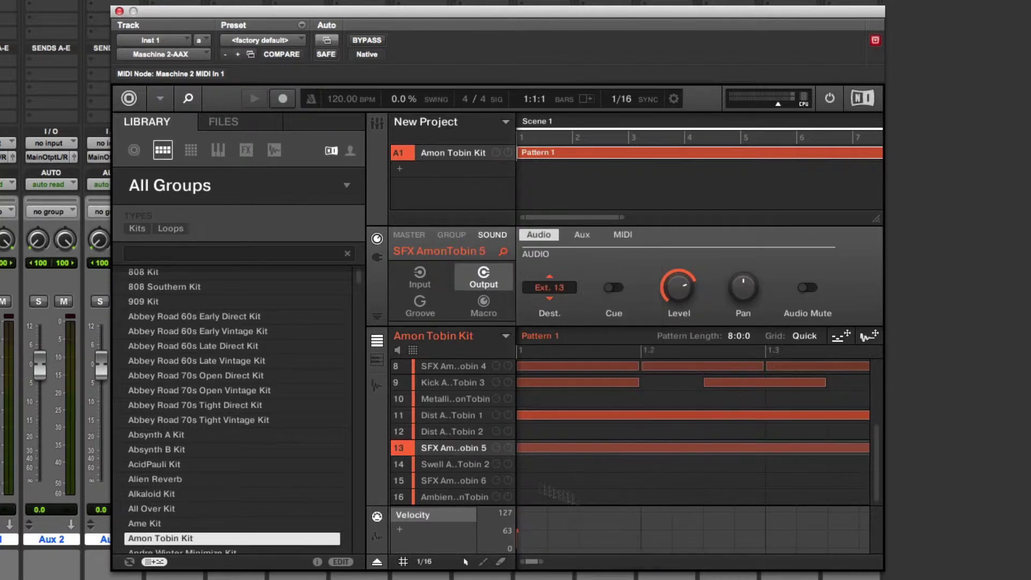
Send sound slots 14, 15 and 16 to outputs Ext. 14, 15 and 16.
key("Down")
left_click(551, 293)
left_click(612, 520)
key("Down")
left_click(549, 290)
left_click(612, 536)
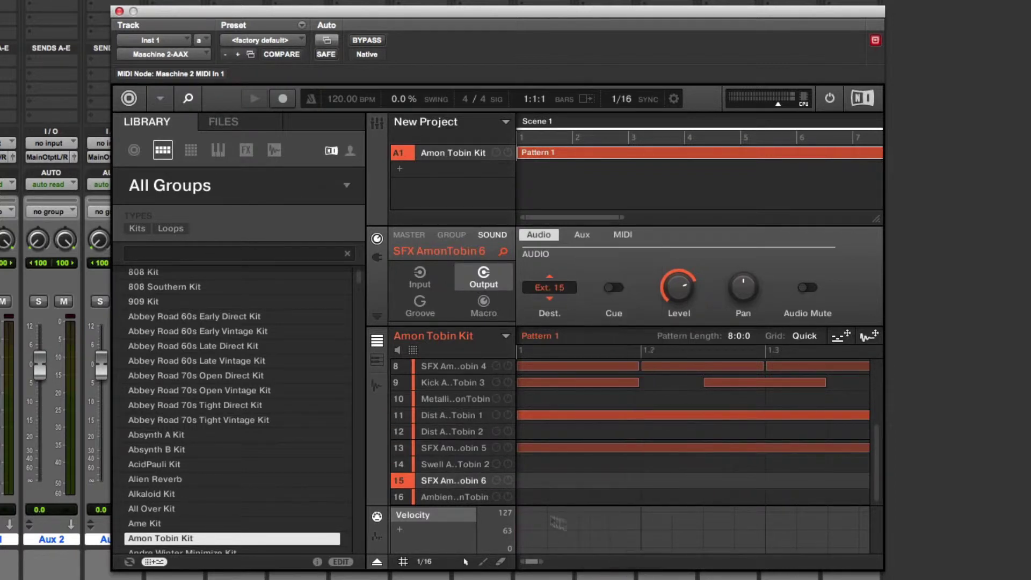
key("Down")
left_click(550, 290)
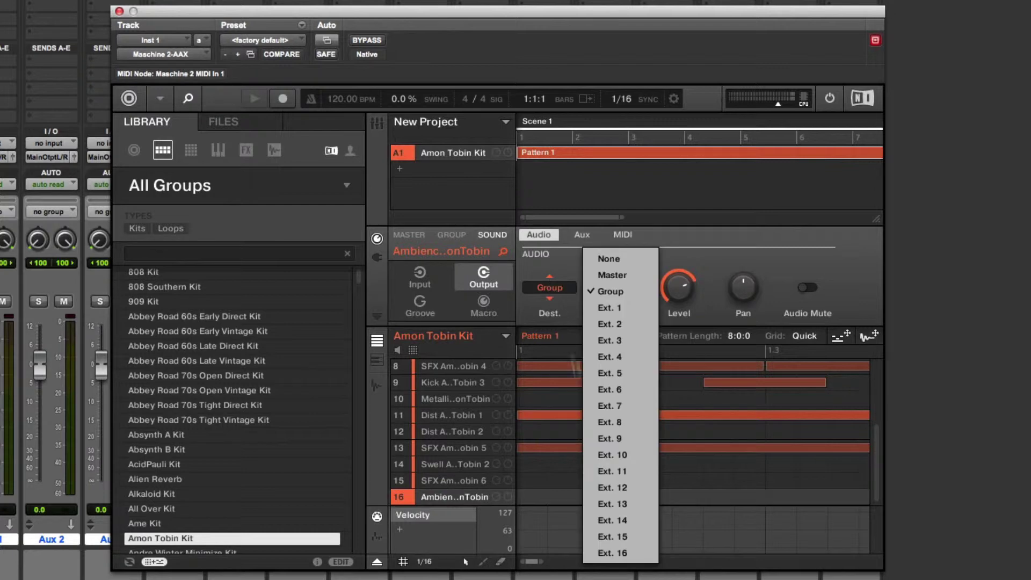
left_click(612, 553)
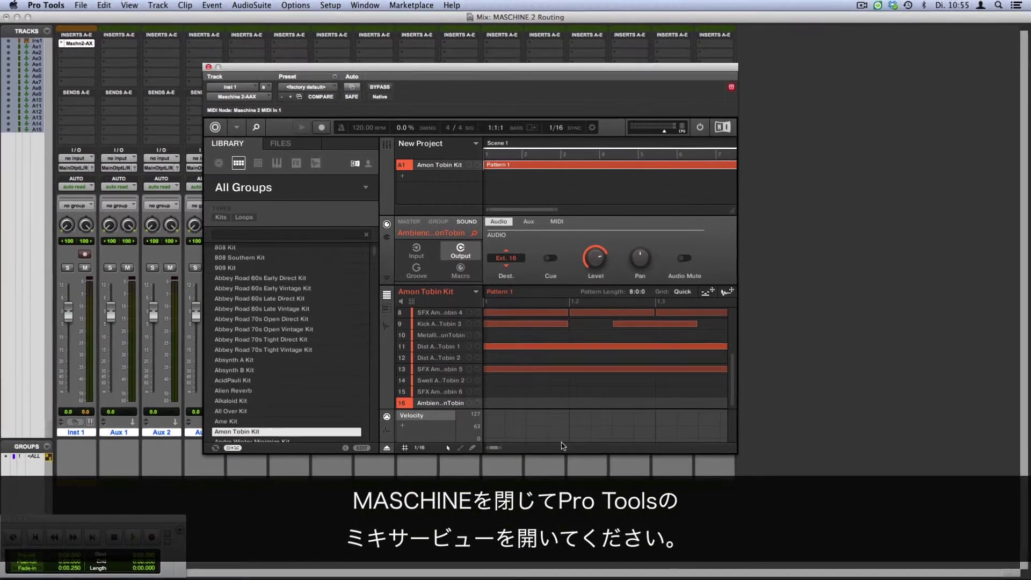
Close the Maschine 2 plug-in window to reveal the Mix window.
left_click(210, 68)
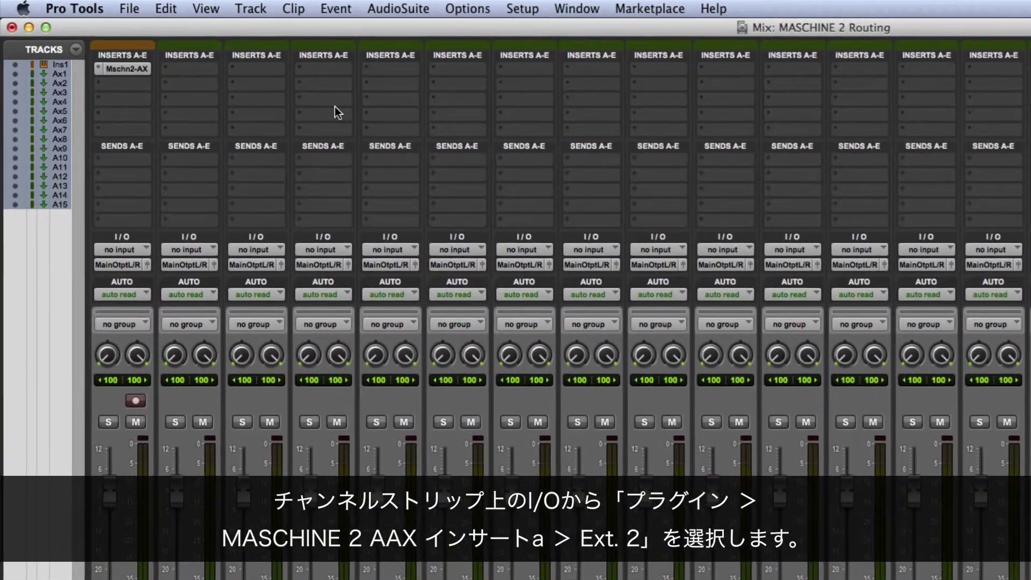
Set Aux 1's input to Maschine 2-AAX Insert a Ext. 2 and Aux 2's to Ext. 3.
left_click(214, 250)
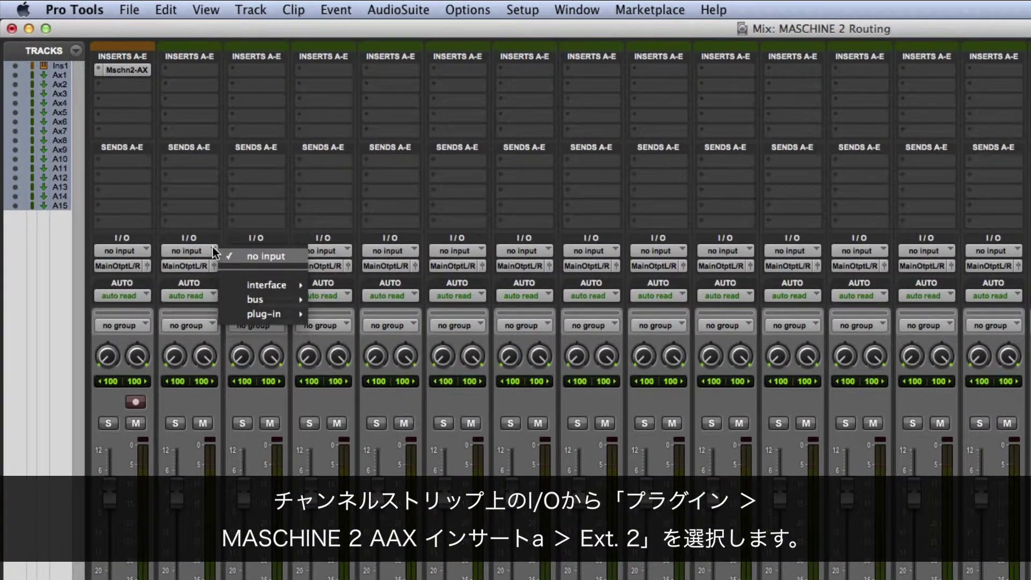
mouse_move(271, 321)
mouse_move(376, 317)
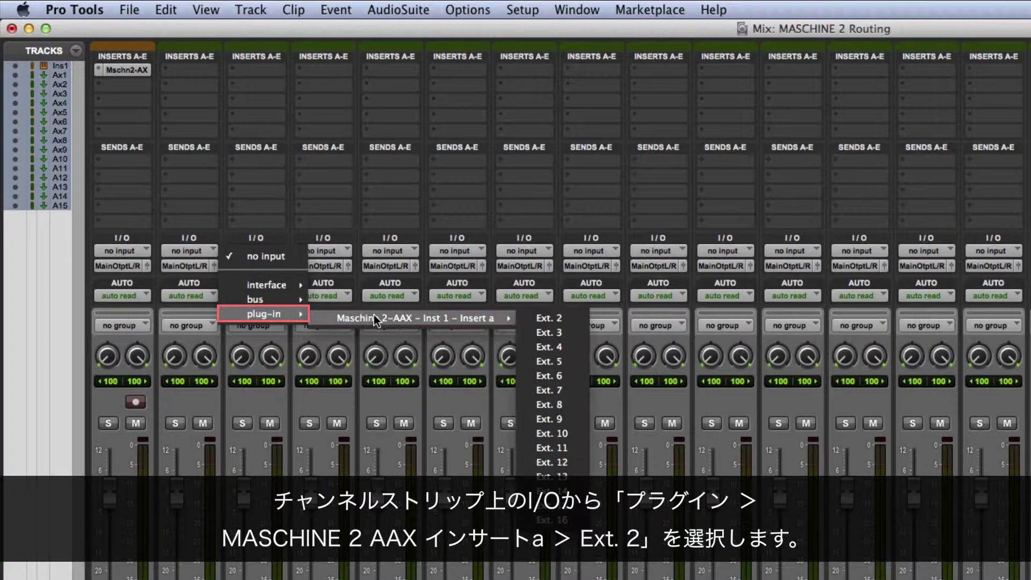
left_click(534, 318)
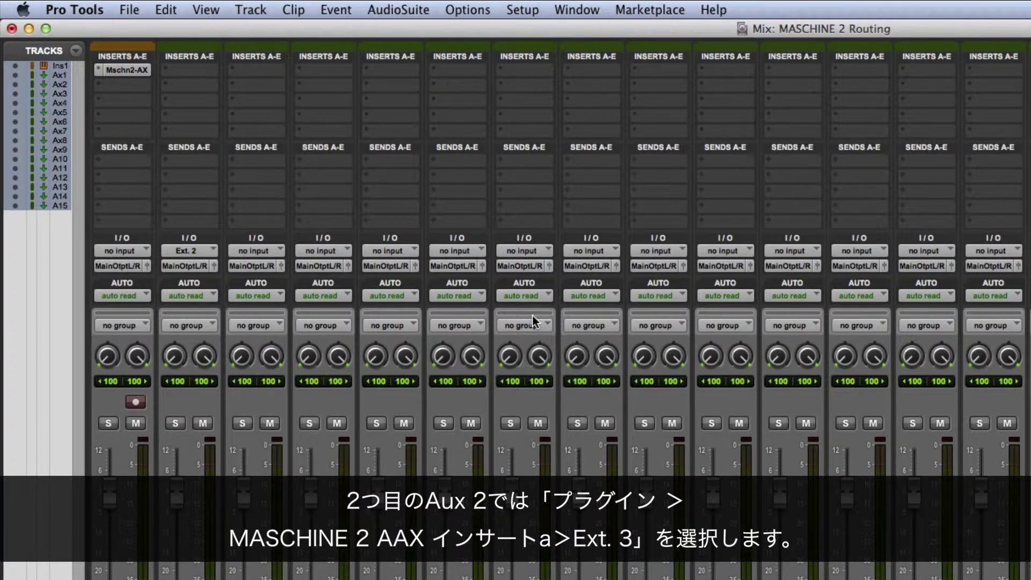
left_click(277, 249)
mouse_move(349, 314)
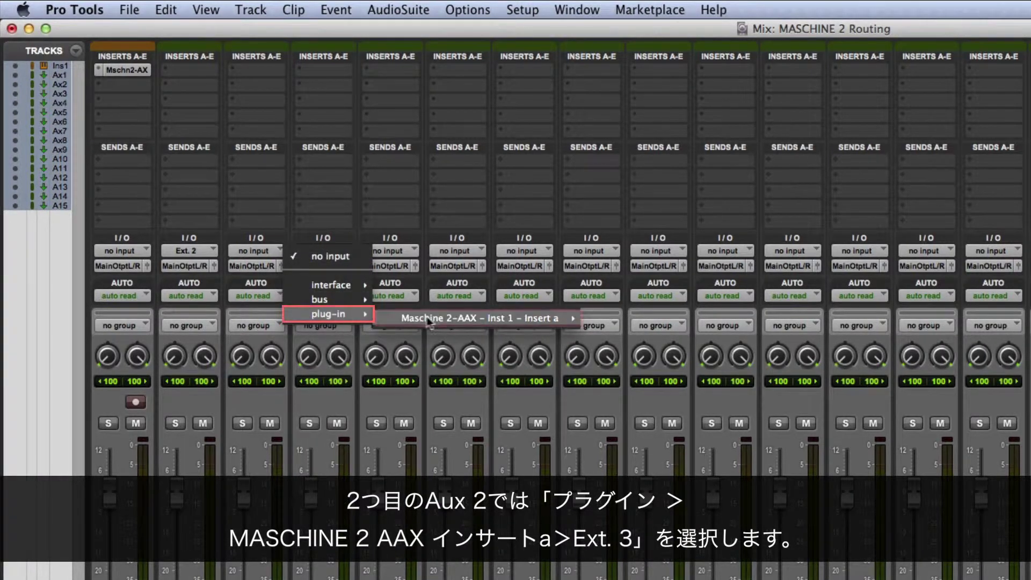
mouse_move(429, 319)
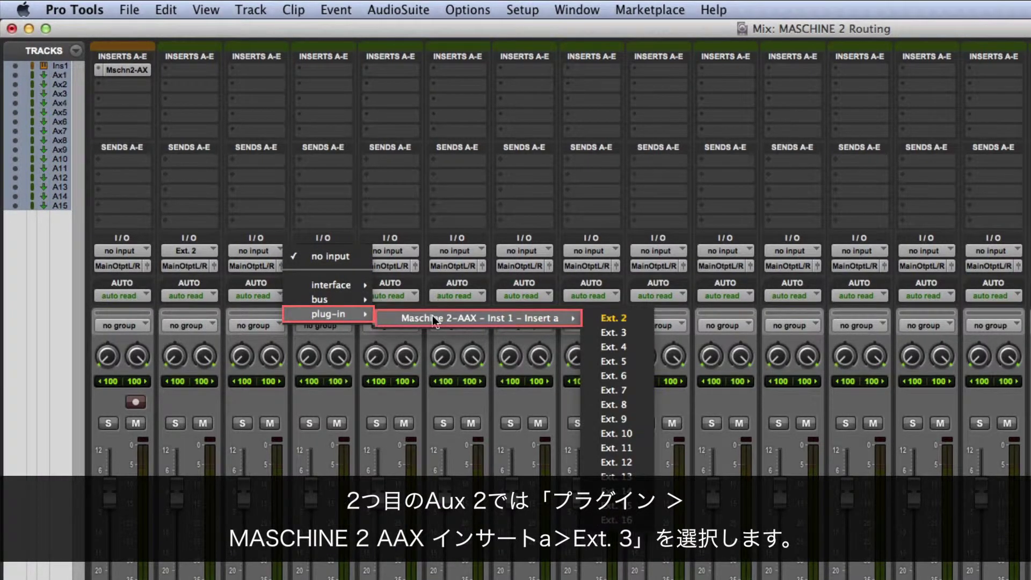
left_click(607, 336)
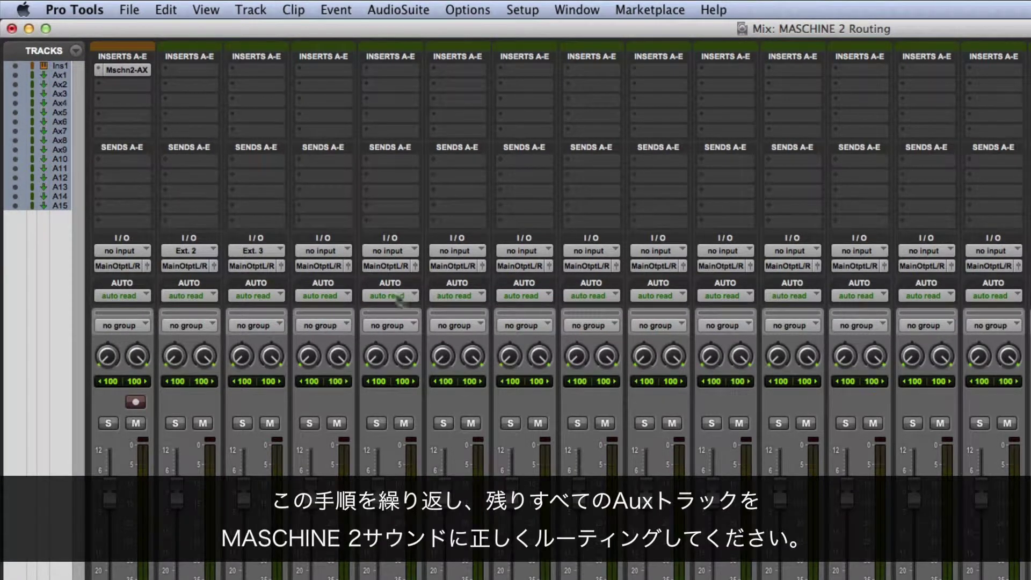
Feed Aux 3 and Aux 4 from Maschine outputs Ext. 4 and Ext. 5.
left_click(343, 250)
mouse_move(395, 314)
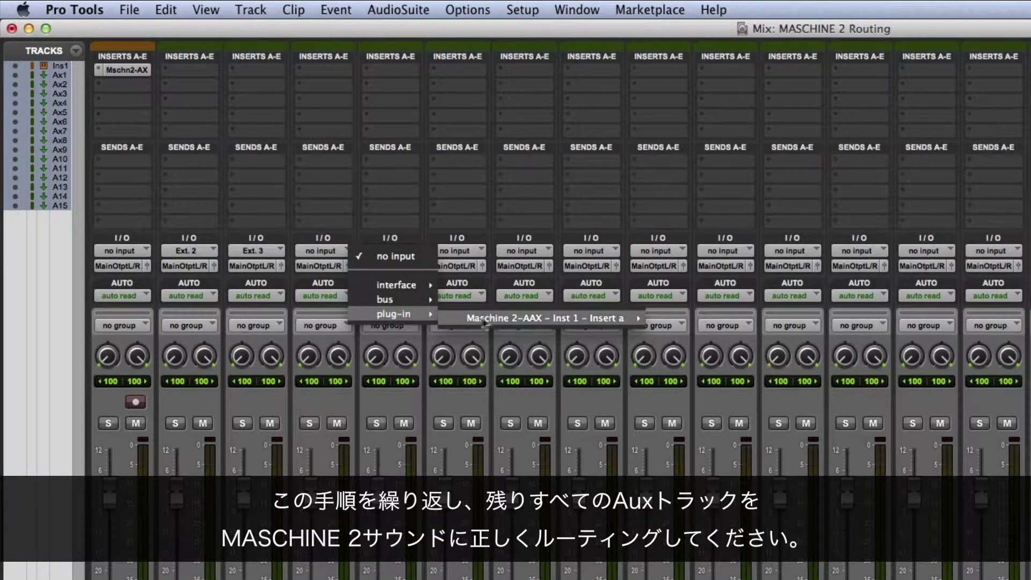
mouse_move(524, 322)
left_click(676, 347)
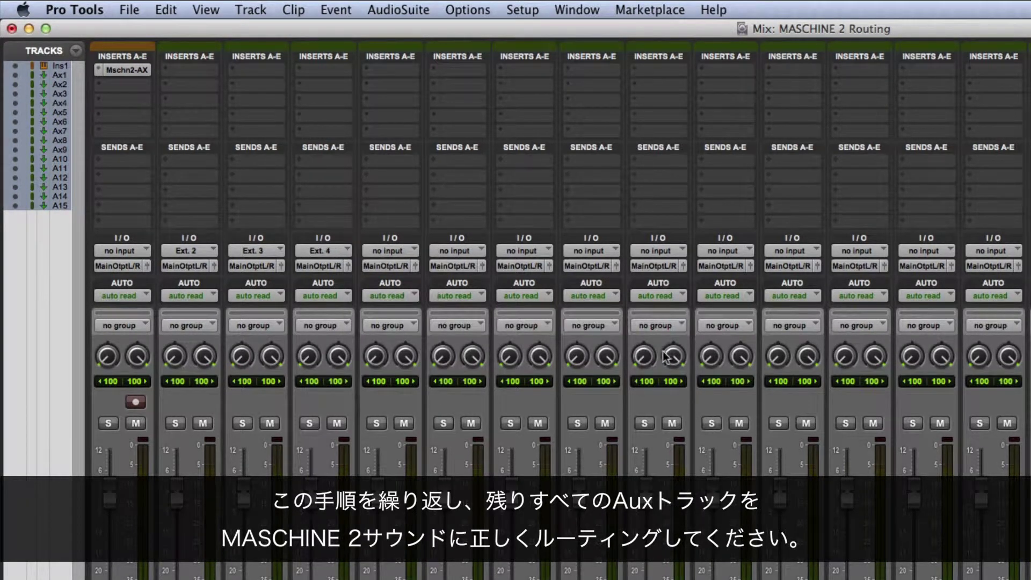
left_click(400, 250)
mouse_move(396, 315)
mouse_move(529, 315)
left_click(773, 361)
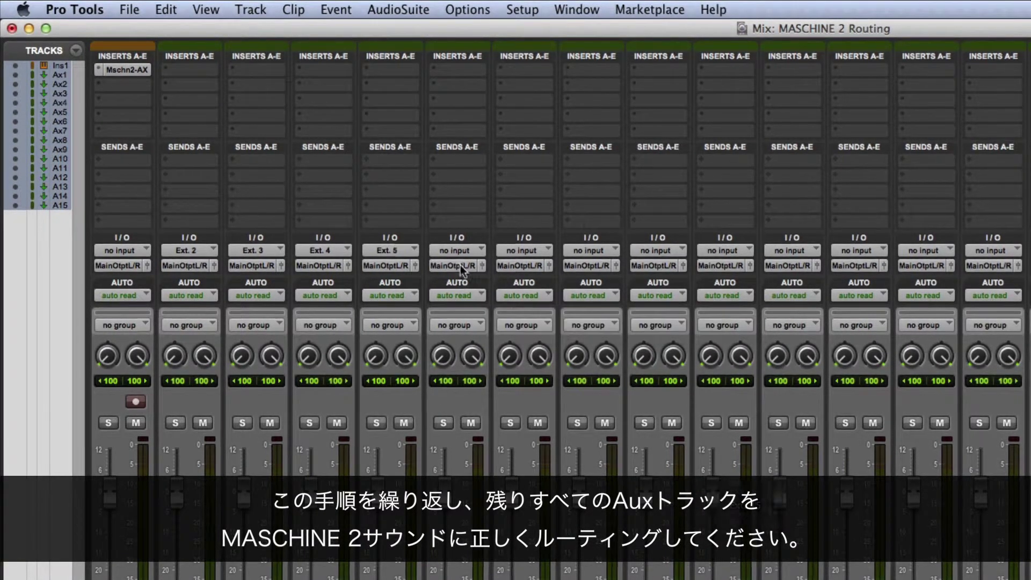
Feed Aux 5, Aux 6 and Aux 7 from Maschine outputs Ext. 6, 7 and 8.
left_click(522, 251)
mouse_move(752, 317)
left_click(817, 376)
left_click(539, 250)
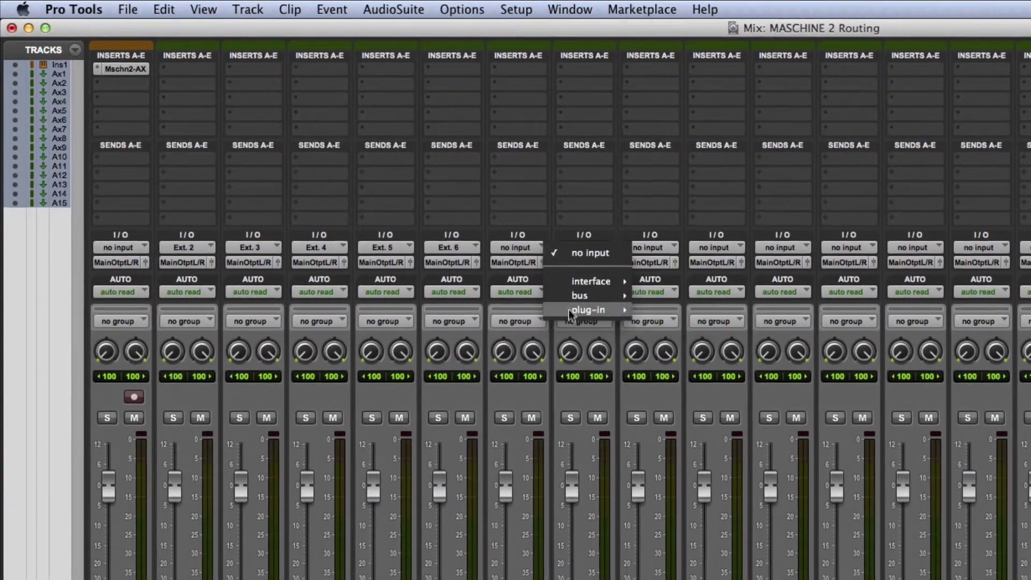
mouse_move(596, 314)
mouse_move(822, 318)
left_click(864, 383)
left_click(586, 246)
mouse_move(649, 308)
mouse_move(796, 311)
left_click(929, 397)
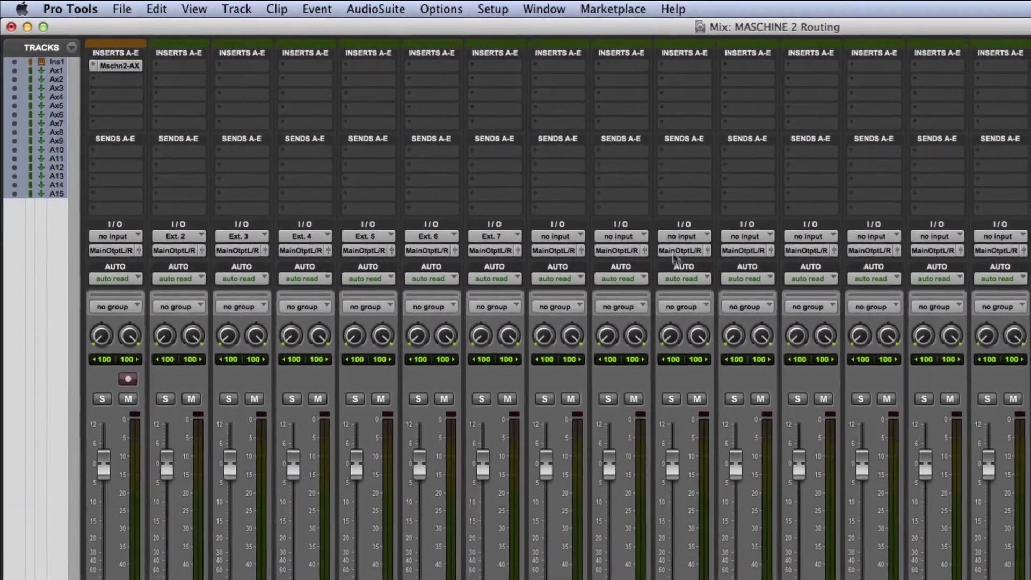
Feed Aux 8, Aux 9 and Aux 10 from Maschine outputs Ext. 9, 10 and 11.
left_click(646, 246)
mouse_move(715, 309)
mouse_move(822, 293)
left_click(920, 369)
left_click(666, 232)
mouse_move(739, 290)
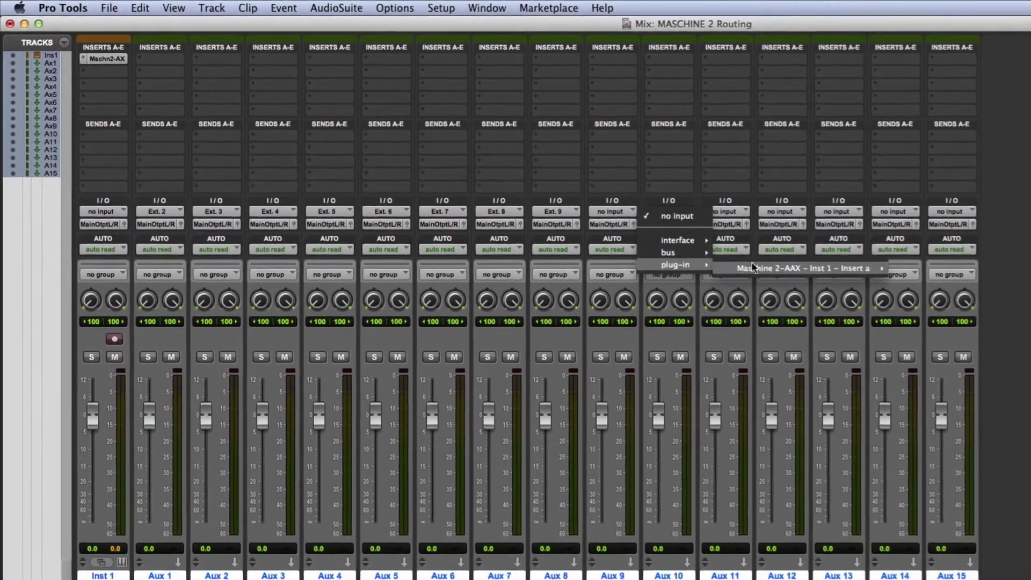
mouse_move(878, 293)
left_click(888, 350)
left_click(639, 202)
mouse_move(701, 253)
mouse_move(822, 256)
left_click(931, 361)
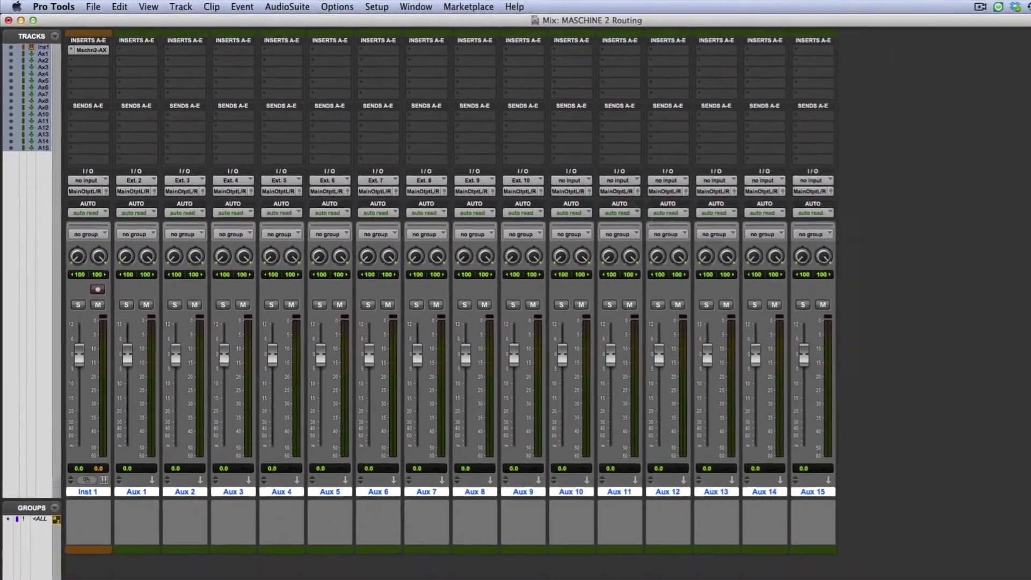
Feed Aux 11 and Aux 12 from Maschine outputs Ext. 12 and Ext. 13.
left_click(693, 202)
mouse_move(734, 259)
mouse_move(747, 221)
left_click(835, 322)
left_click(649, 175)
mouse_move(696, 219)
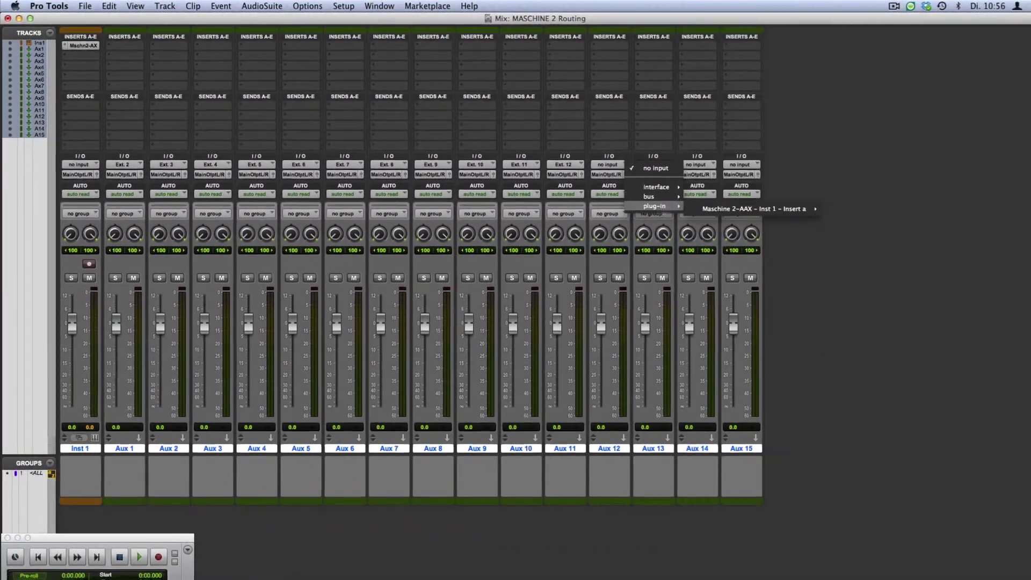
mouse_move(798, 222)
left_click(832, 310)
Feed Aux 13 and Aux 14 from Maschine outputs Ext. 14 and Ext. 15.
left_click(644, 163)
mouse_move(689, 203)
mouse_move(787, 205)
left_click(876, 318)
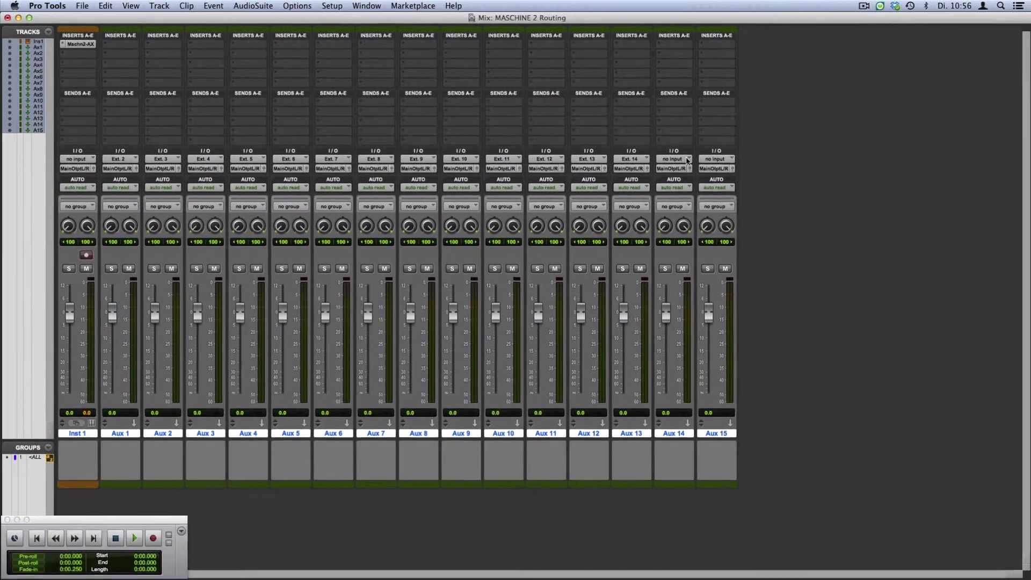
left_click(688, 162)
mouse_move(734, 204)
mouse_move(793, 203)
left_click(892, 320)
left_click(712, 159)
mouse_move(759, 199)
mouse_move(834, 202)
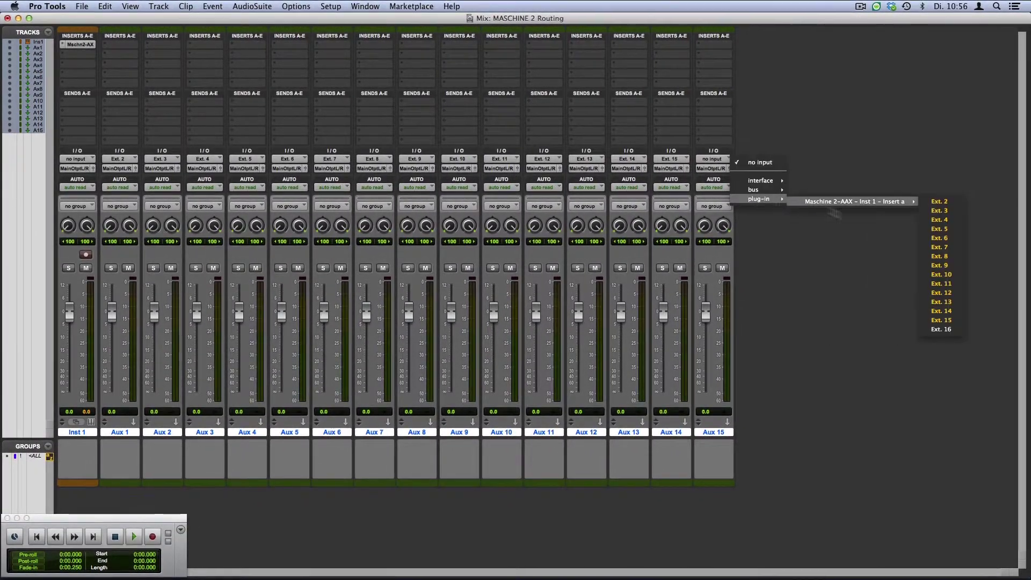
Set Aux 15's input to Maschine Ext. 16 and start playback to see signal on the auxes.
left_click(936, 329)
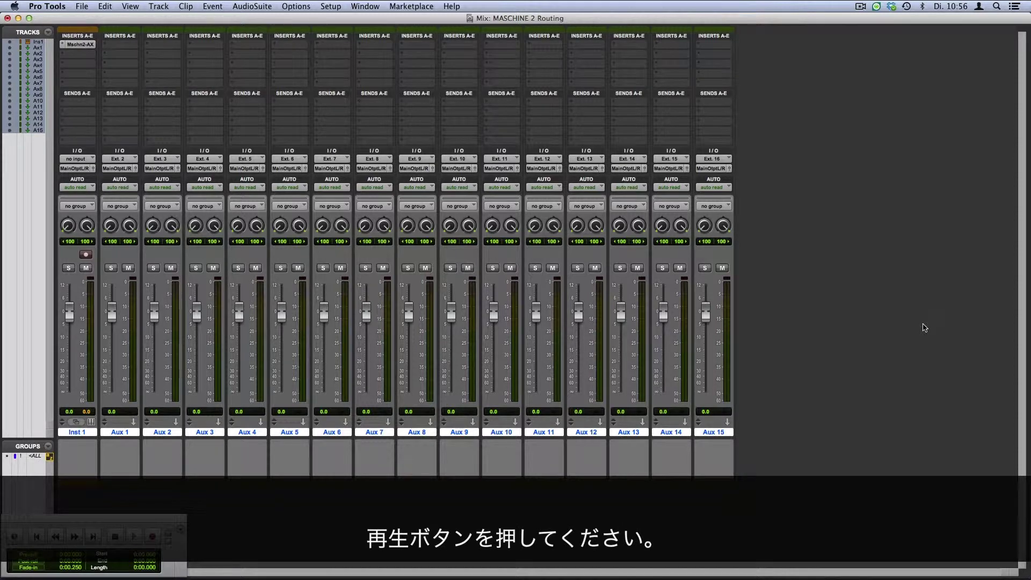
key("space")
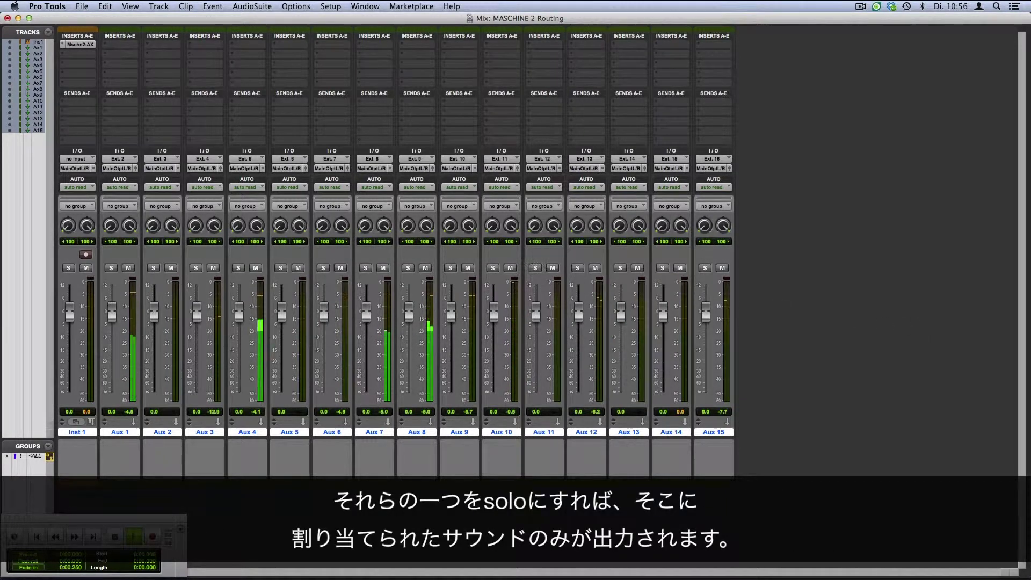
left_click(111, 268)
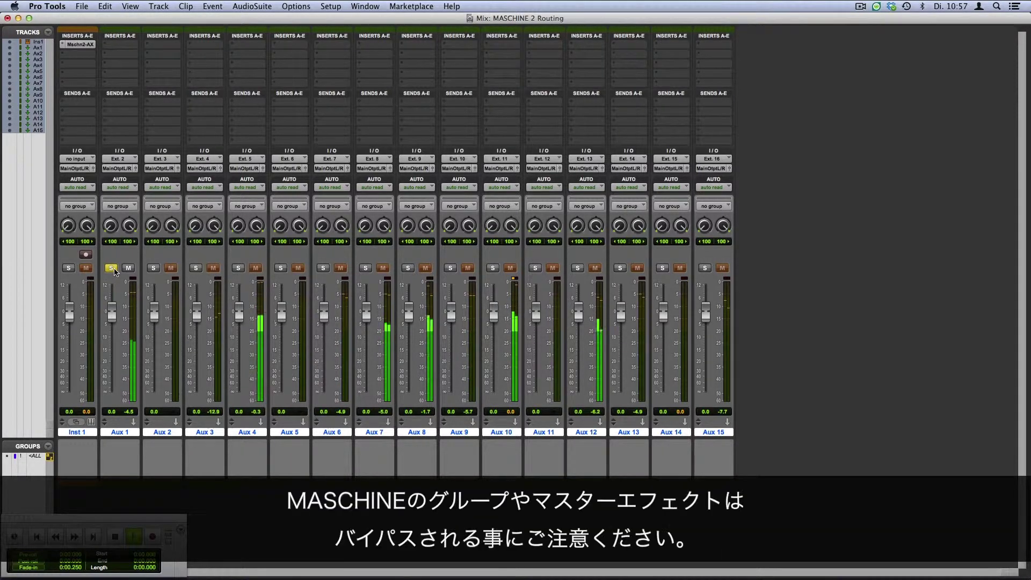
left_click(112, 268)
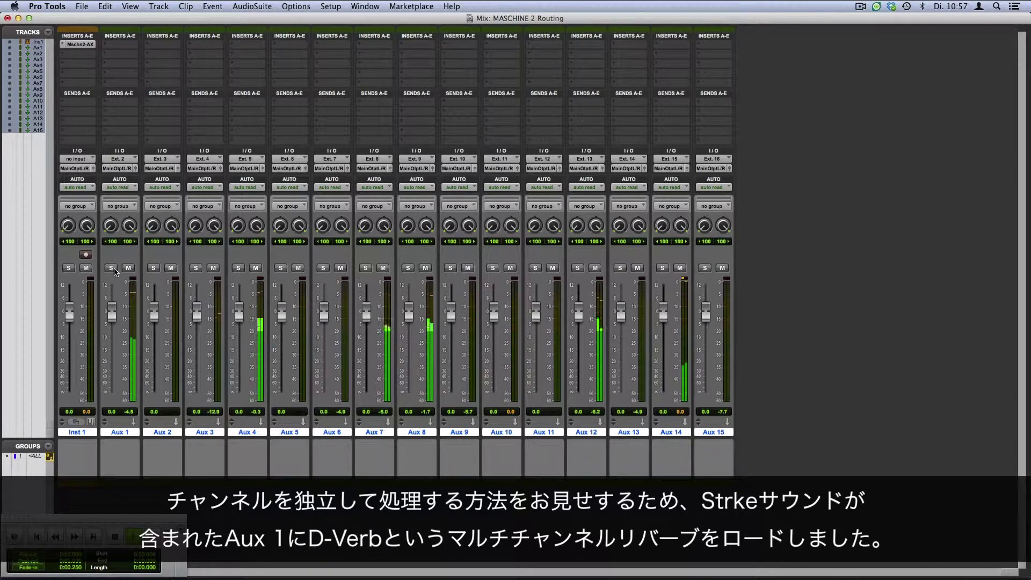
Insert the D-Verb (stereo) reverb plug-in on Aux 1's first insert slot.
left_click(123, 45)
mouse_move(177, 66)
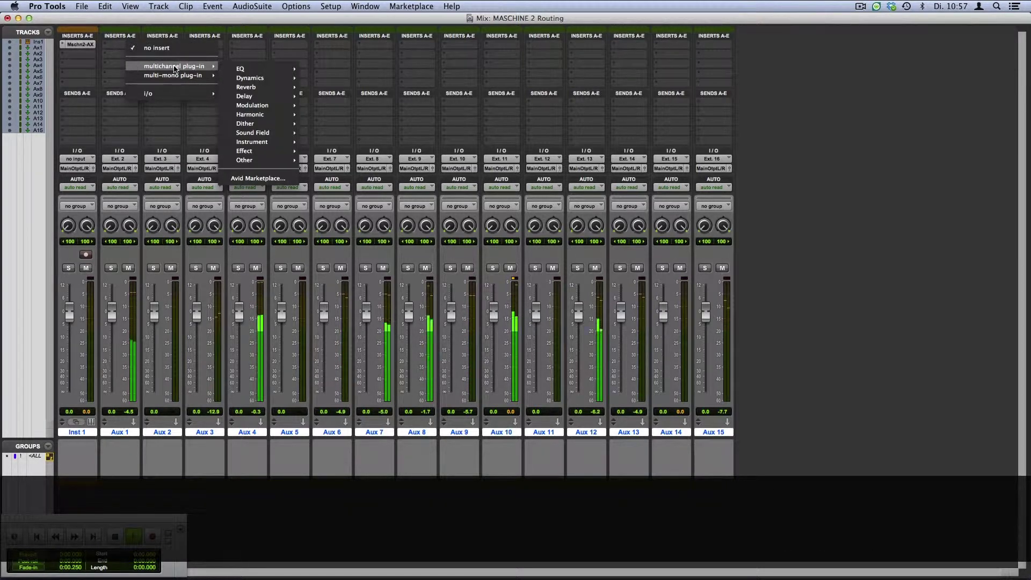
mouse_move(245, 88)
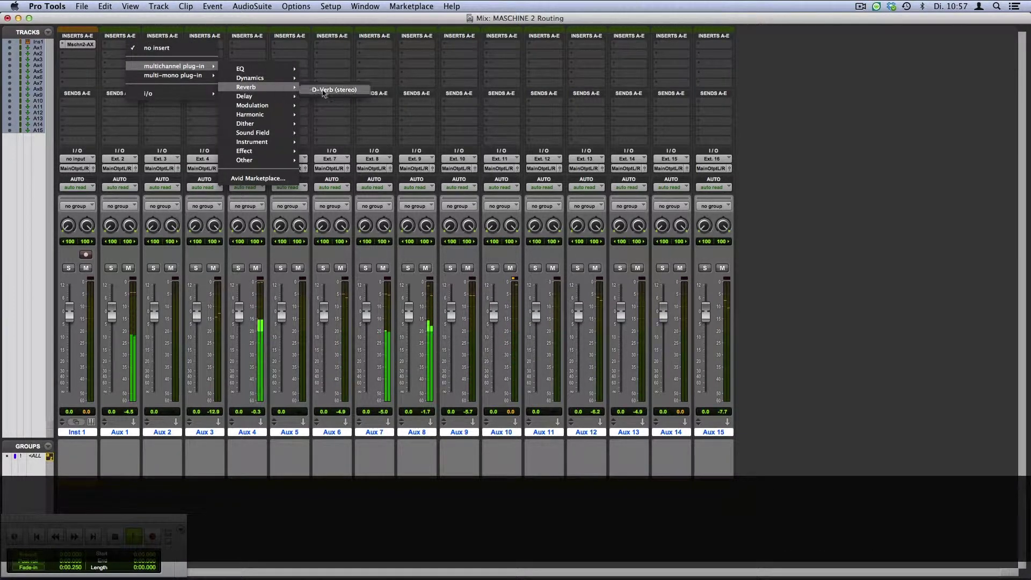
left_click(324, 90)
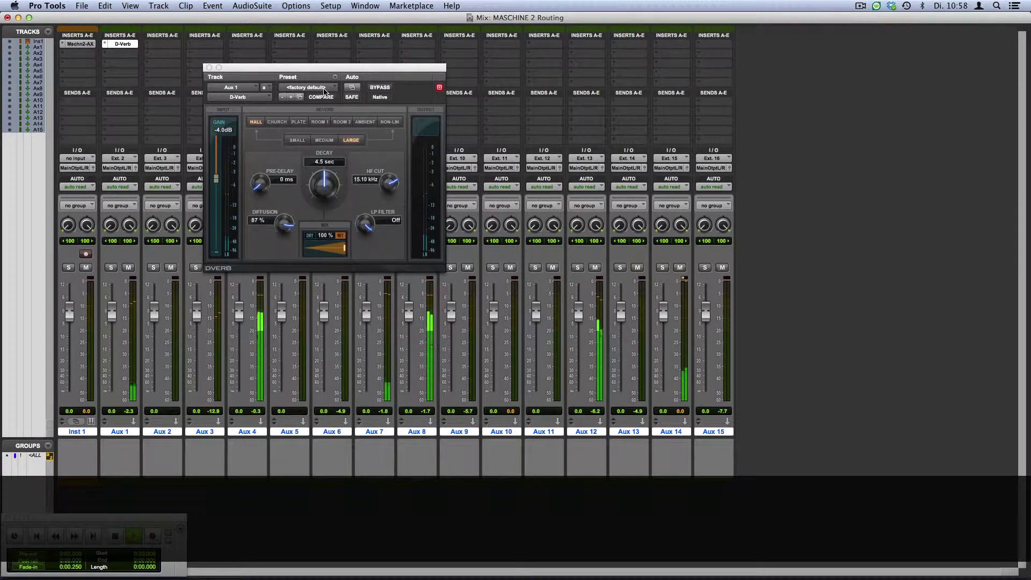